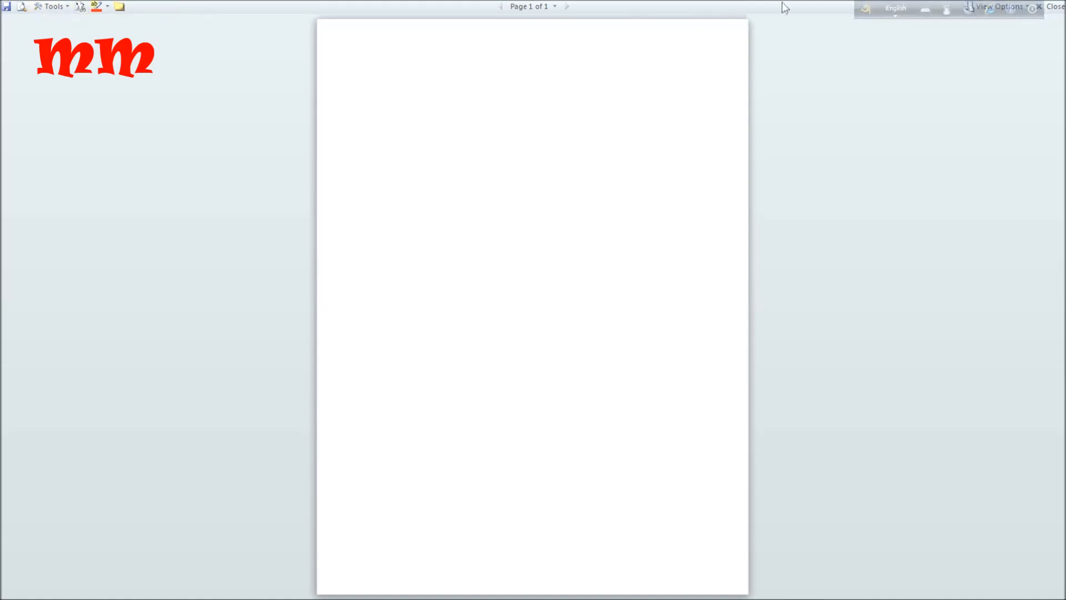
# Leave full-screen reading and preview the blank document in Web Layout and Outline views, ending back in Print Layout.
pyautogui.click(1052, 8)
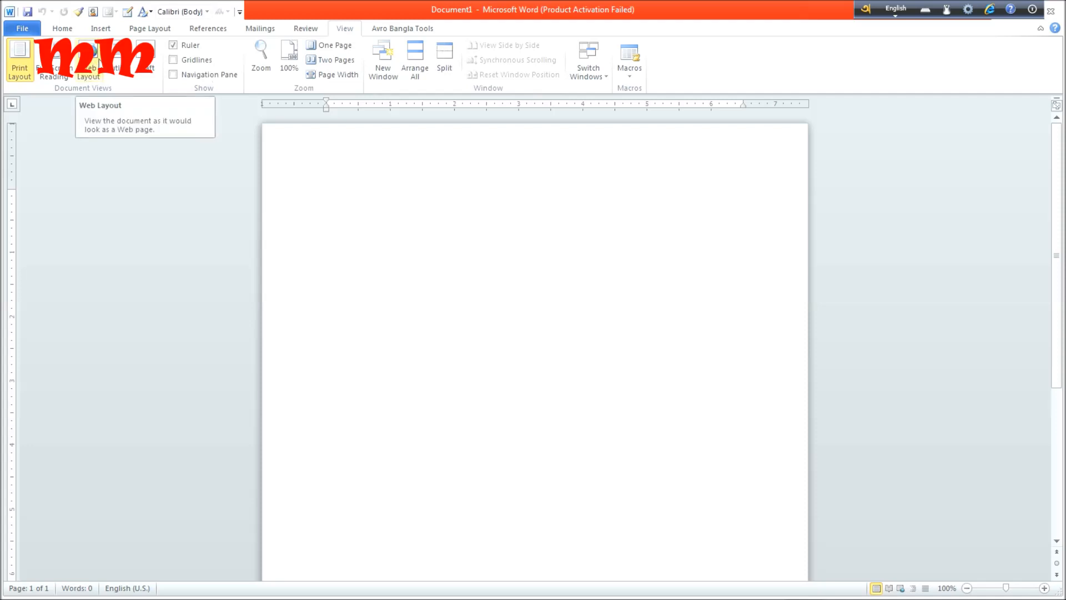
pyautogui.click(91, 77)
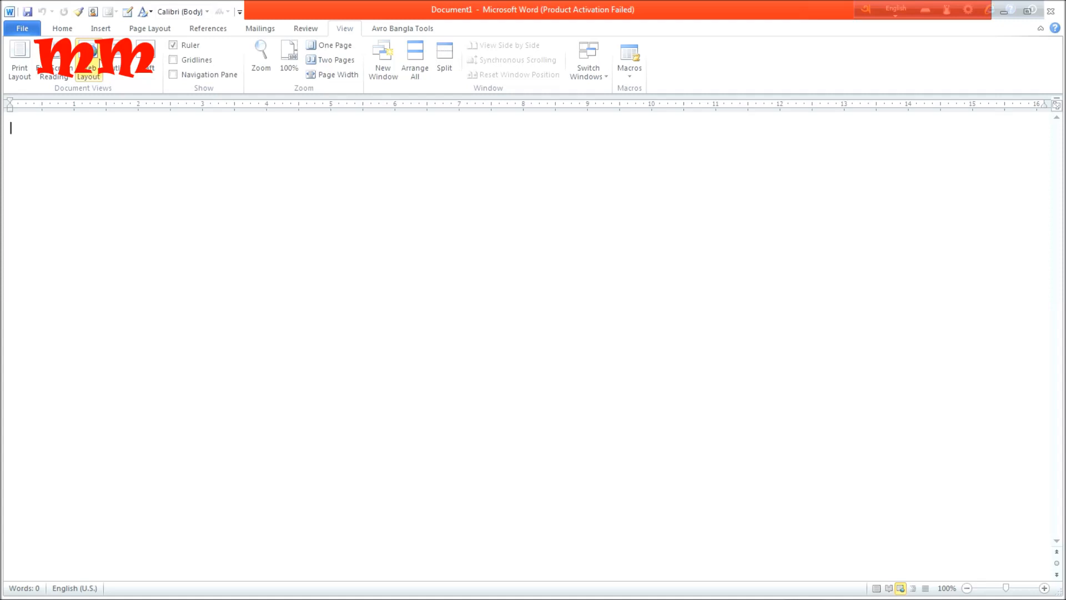
pyautogui.click(117, 57)
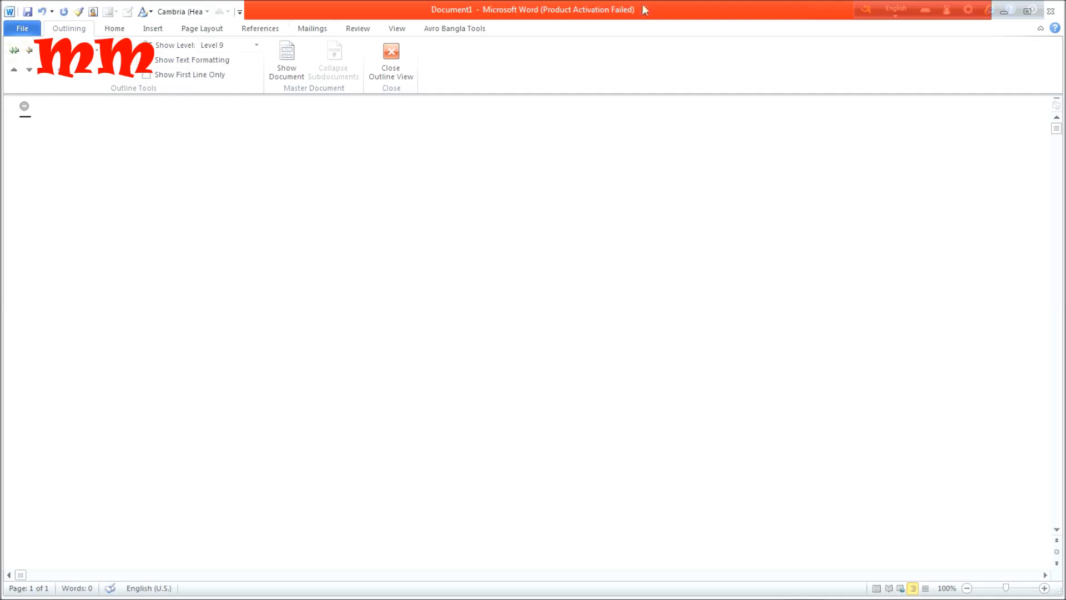
pyautogui.click(394, 57)
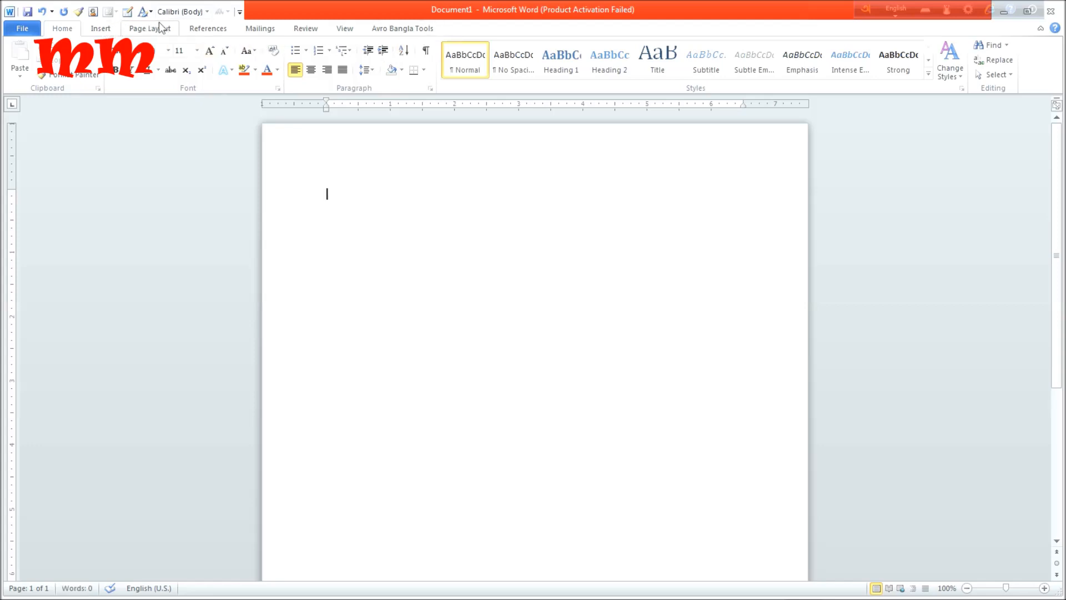
# Display the blank document in Draft view.
pyautogui.click(345, 30)
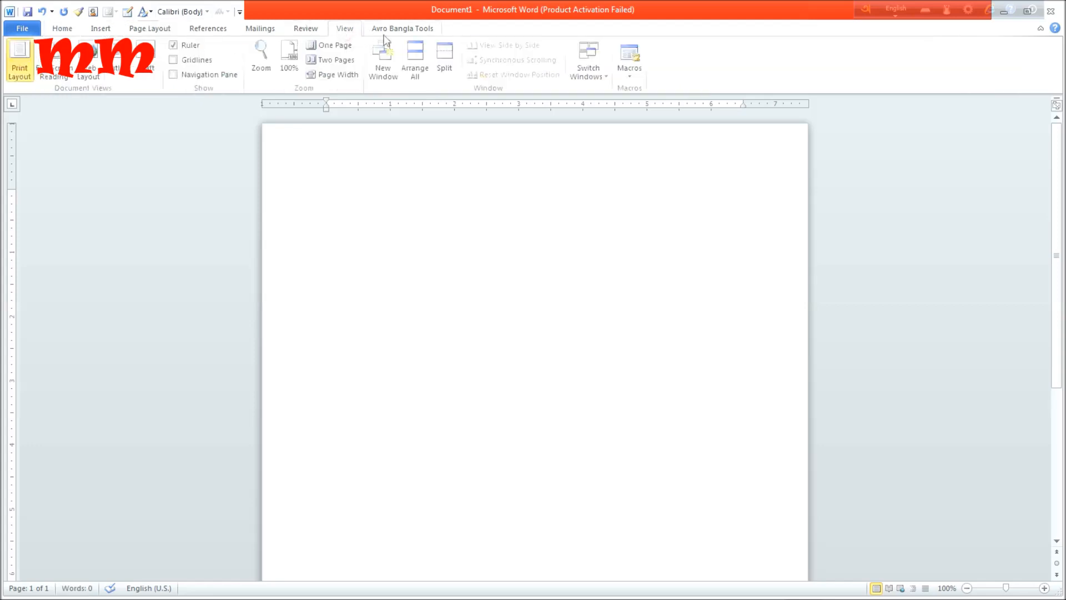
pyautogui.click(148, 64)
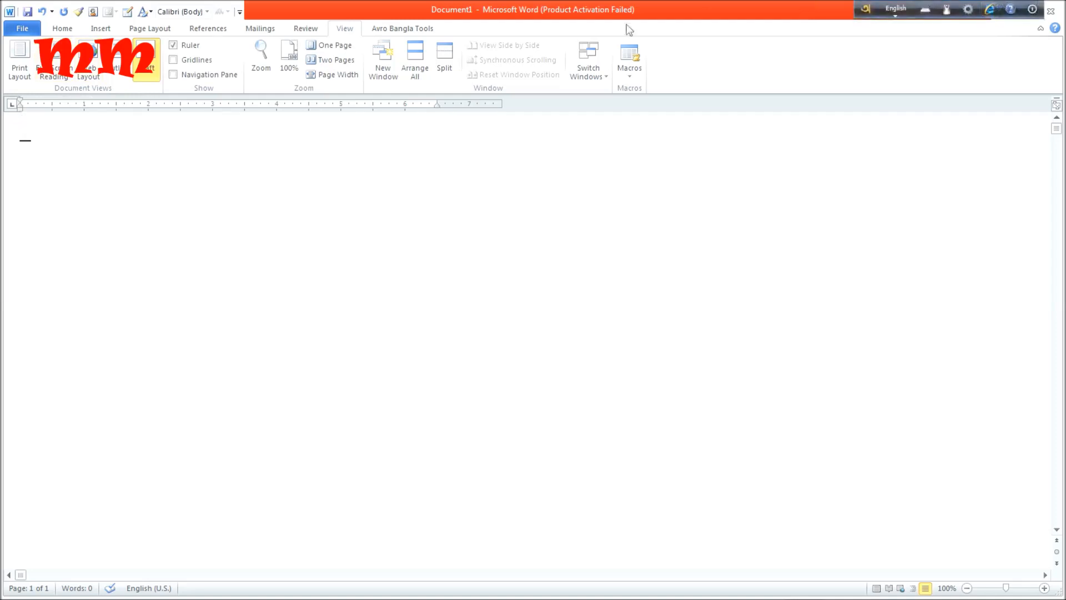
pyautogui.click(68, 31)
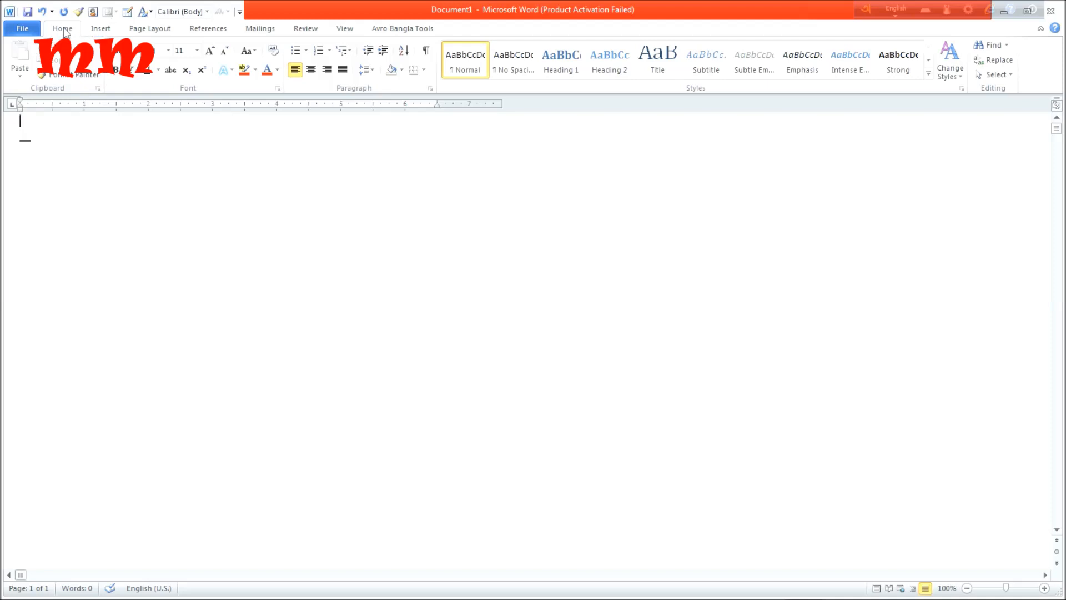
# Show the document in Outline view once more and close that view to return to Print Layout.
pyautogui.click(350, 31)
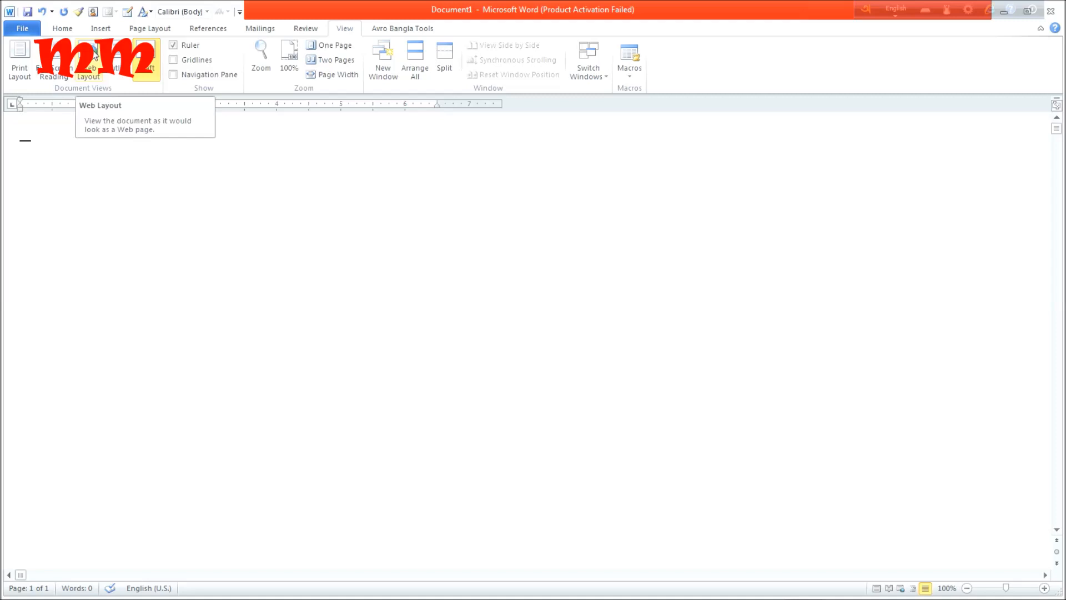
pyautogui.click(119, 58)
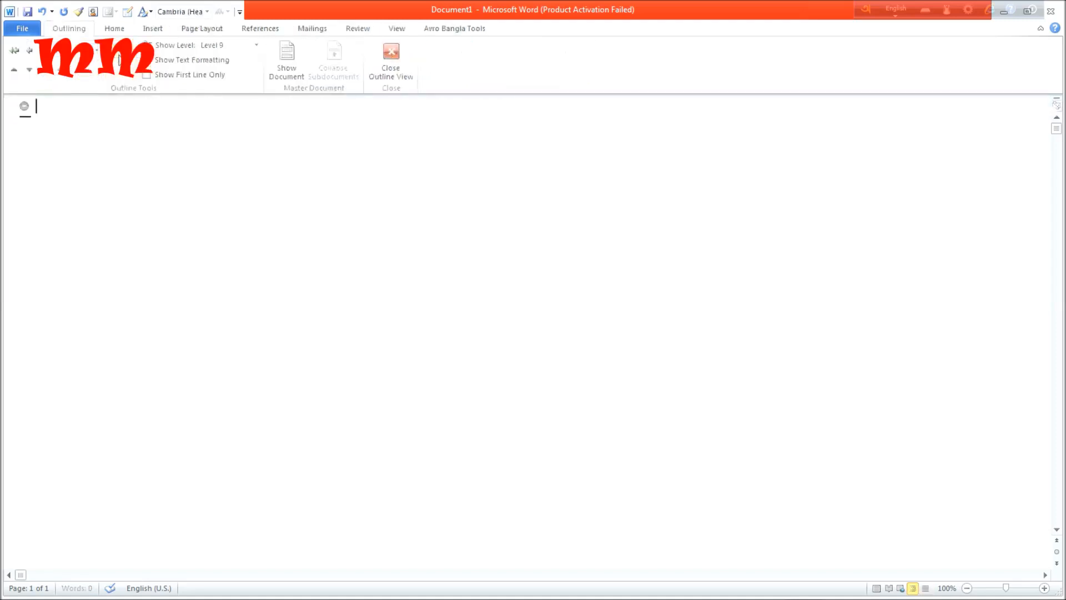
pyautogui.click(391, 62)
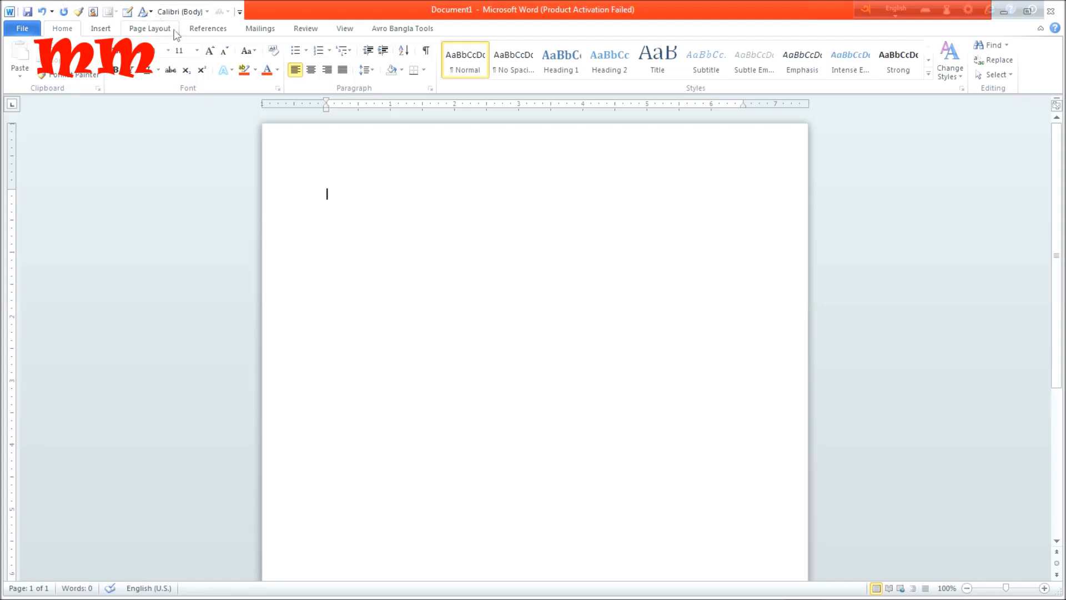
# Split the document window horizontally, placing the divider near the top of the page within its upper margin.
pyautogui.click(344, 29)
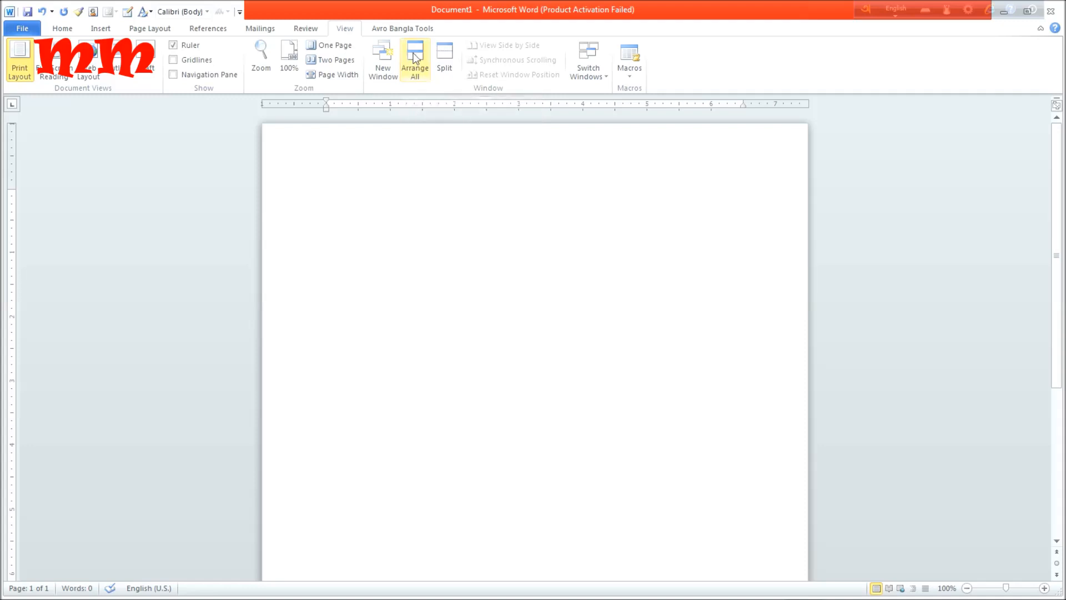
pyautogui.click(444, 61)
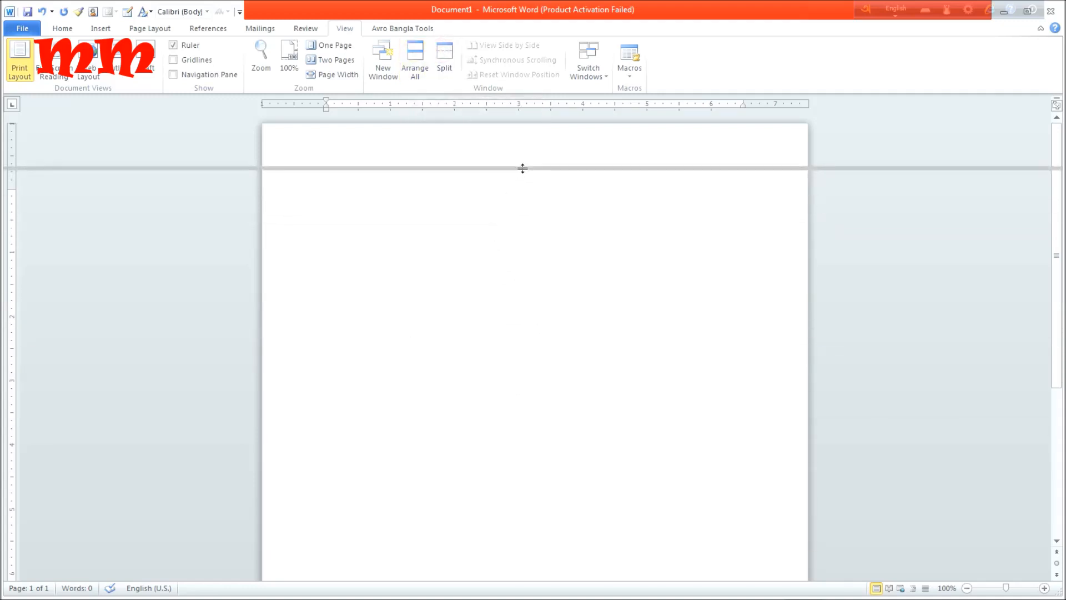
pyautogui.click(523, 169)
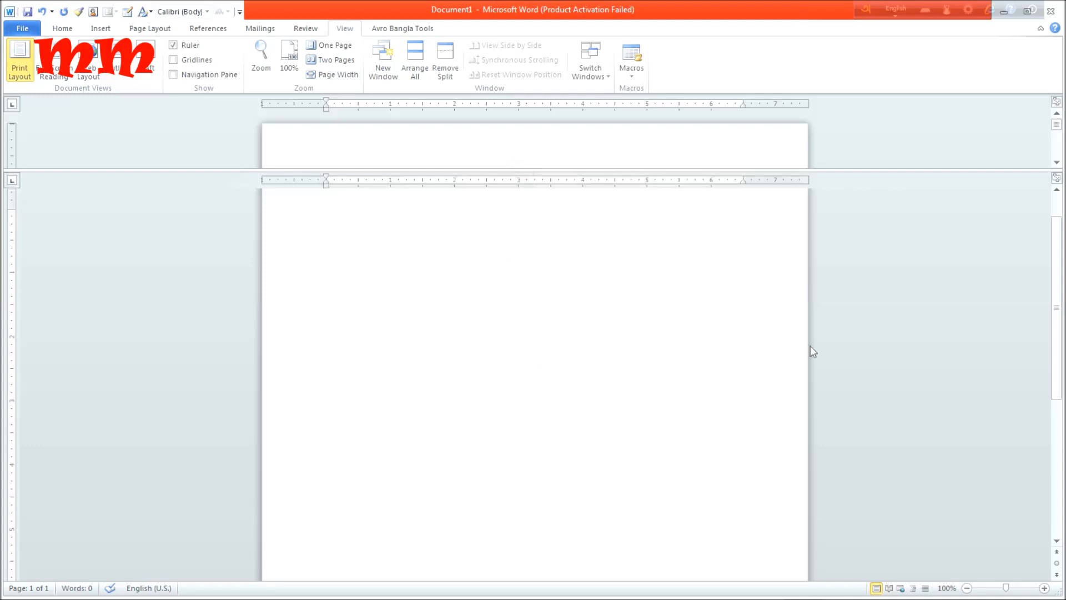
# Enter a person's full name on the first line of the split document.
pyautogui.moveTo(1058, 297)
pyautogui.mouseDown()
pyautogui.moveTo(1058, 334)
pyautogui.moveTo(1058, 284)
pyautogui.mouseUp()
pyautogui.scroll(-1, 366, 148)
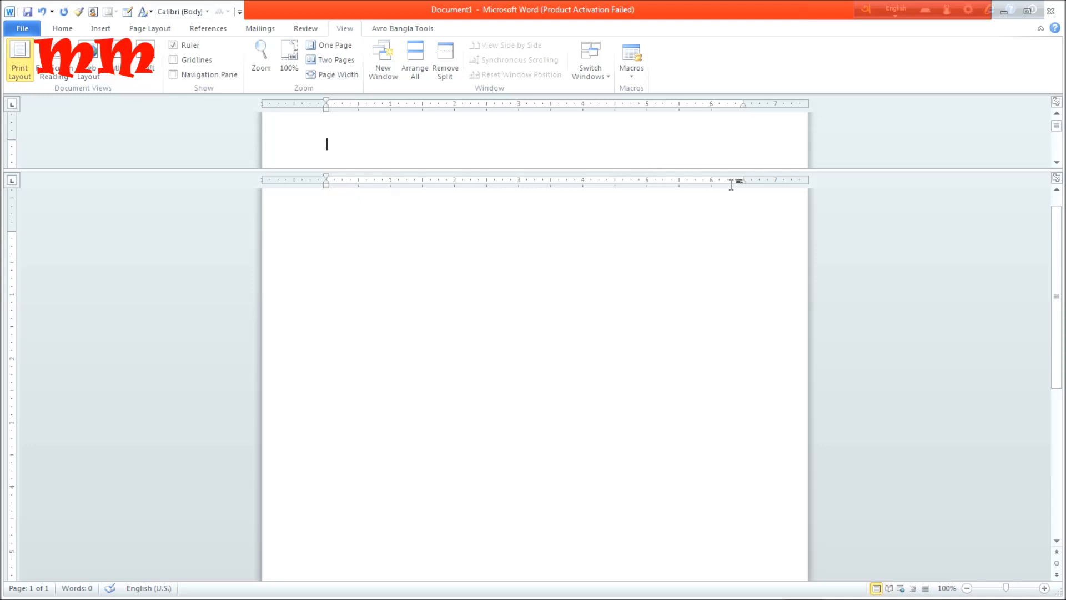
pyautogui.write('A')
pyautogui.write('n ')
pyautogui.write('kus')
pyautogui.press('BackSpace')
pyautogui.press('BackSpace')
pyautogui.press('BackSpace')
pyautogui.press('BackSpace')
pyautogui.write('usbikas pr')
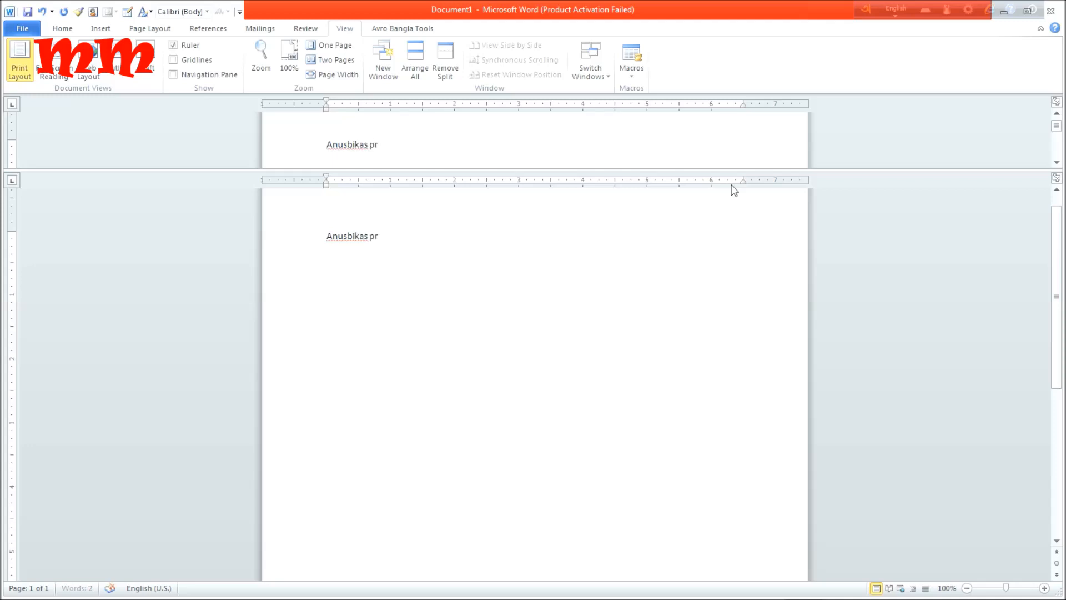
pyautogui.write('adhan')
# Delete the name line in the lower pane, and undo the deletion.
pyautogui.moveTo(413, 240); pyautogui.dragTo(264, 221)
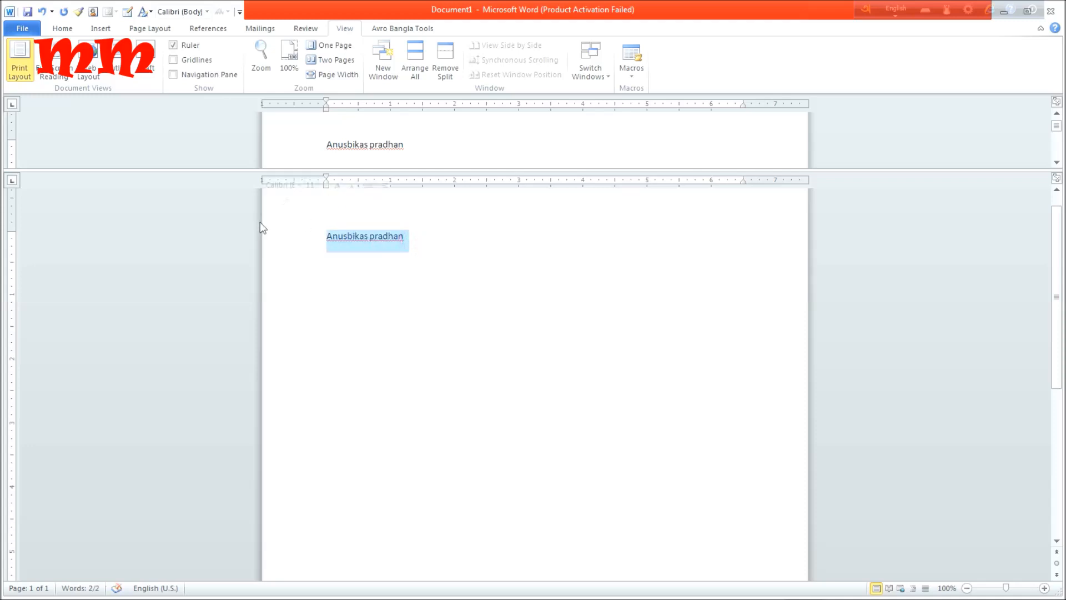
pyautogui.press('BackSpace')
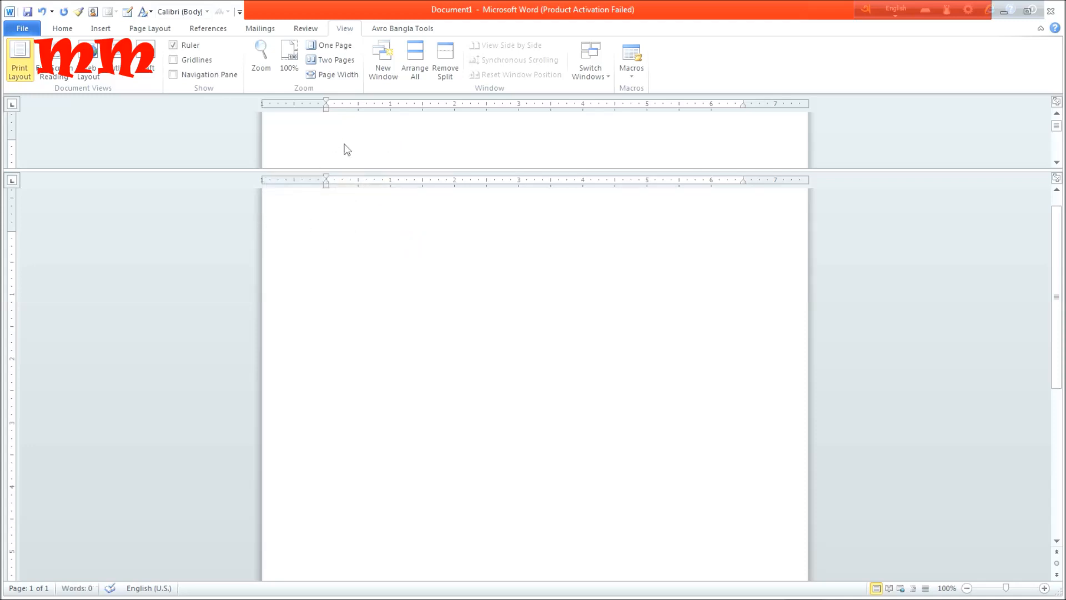
pyautogui.hotkey('ctrl', 'z')
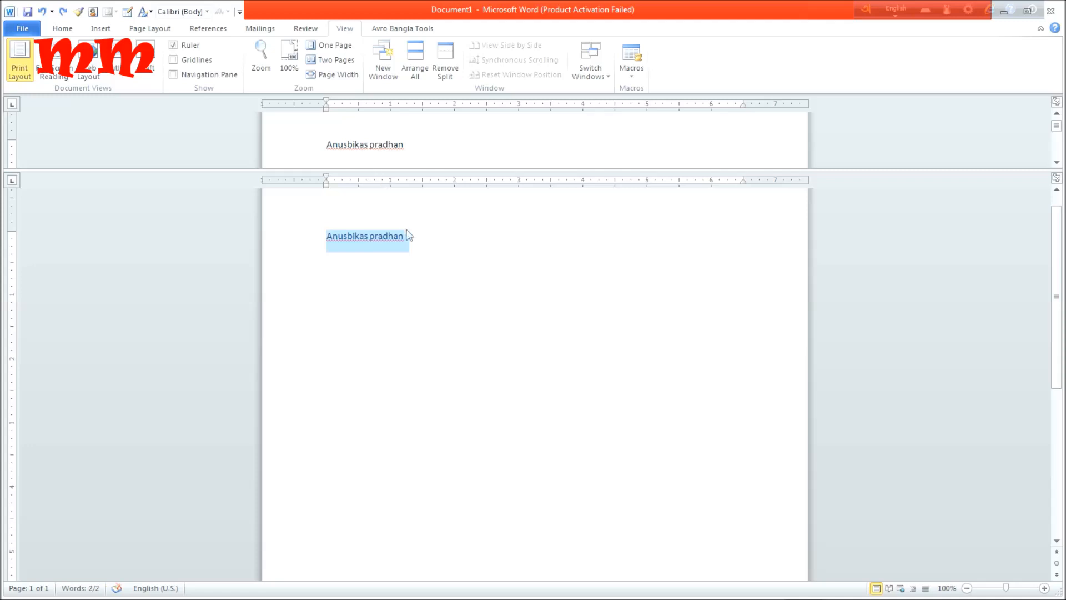
# Add a line of filler text starting with "Trtyrtyryy" and a run of r's, indented below the name in the lower pane.
pyautogui.doubleClick(404, 326)
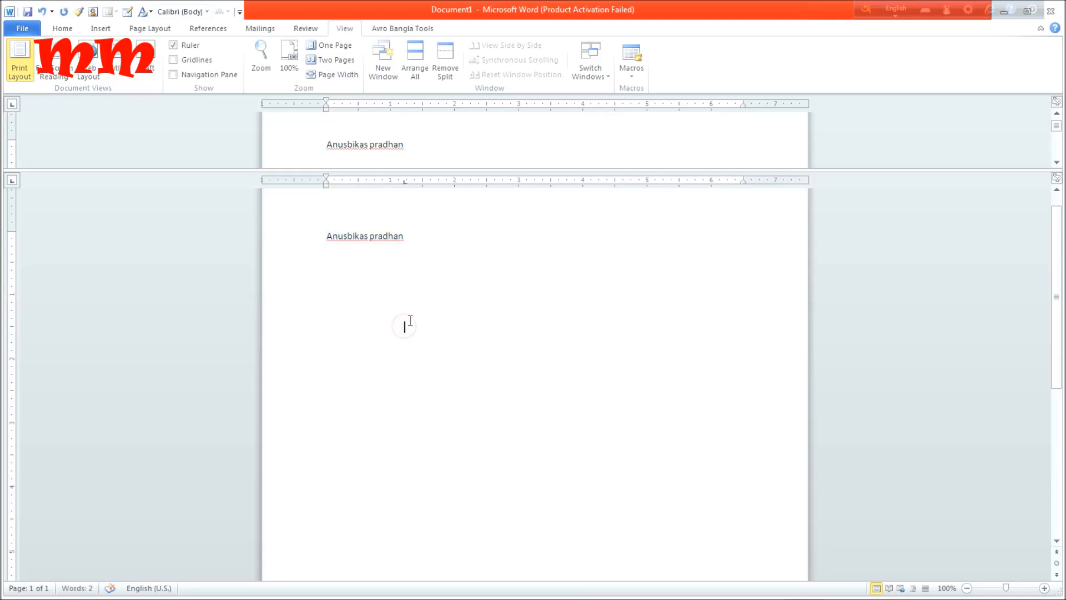
pyautogui.write('trtyrtyryyrrrrrrrrrrrrrrrrrrrrrrrrrrrrrrrrrrrrrrrrrrrr')
pyautogui.press('Return')
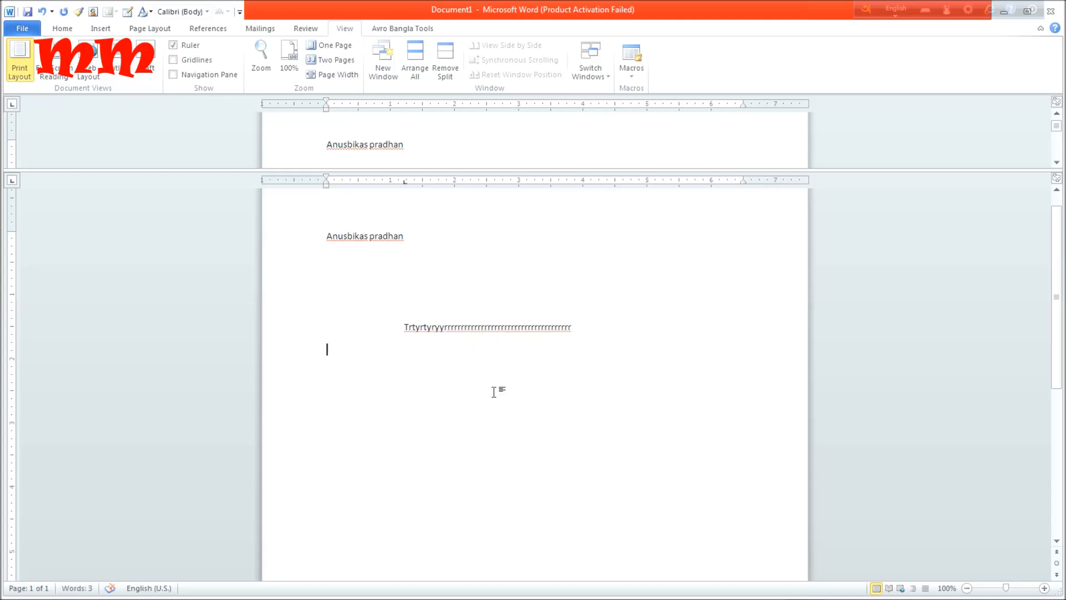
pyautogui.press('alt')
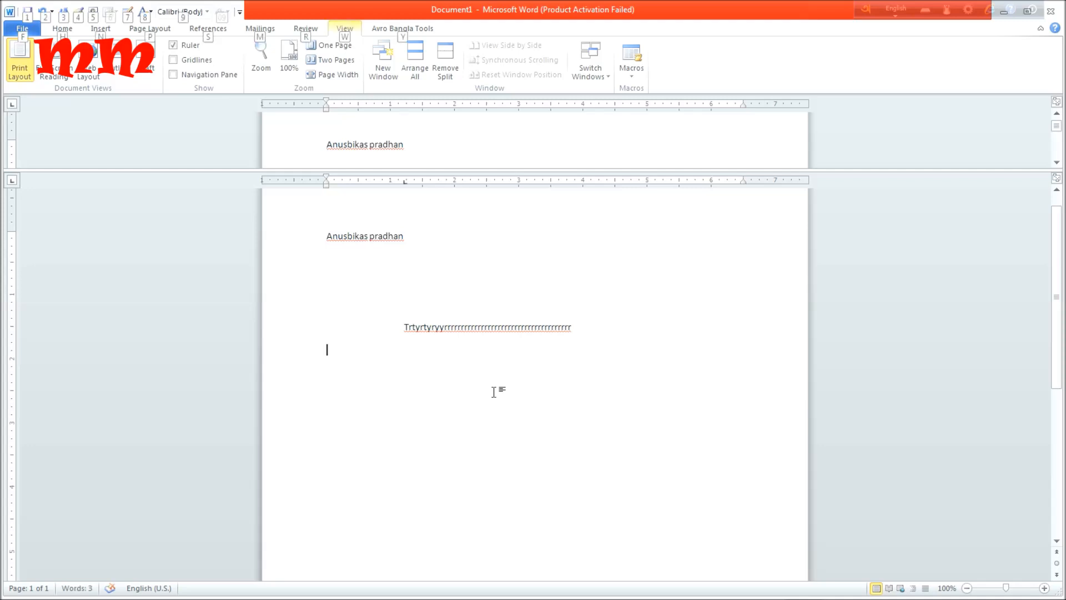
# Add a second indented filler line made of repeated g's, starting with a capital G, directly below the first.
pyautogui.doubleClick(412, 356)
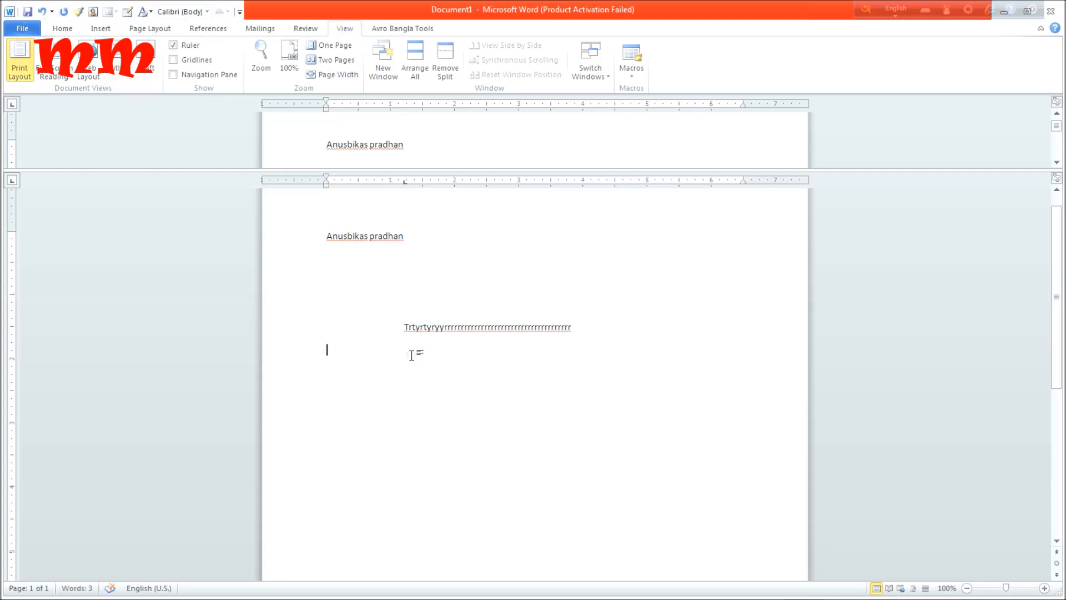
pyautogui.doubleClick(412, 355)
pyautogui.write('gggggggggggggggggggggggggggggggggggggggggg')
pyautogui.click(412, 383)
pyautogui.click(400, 374)
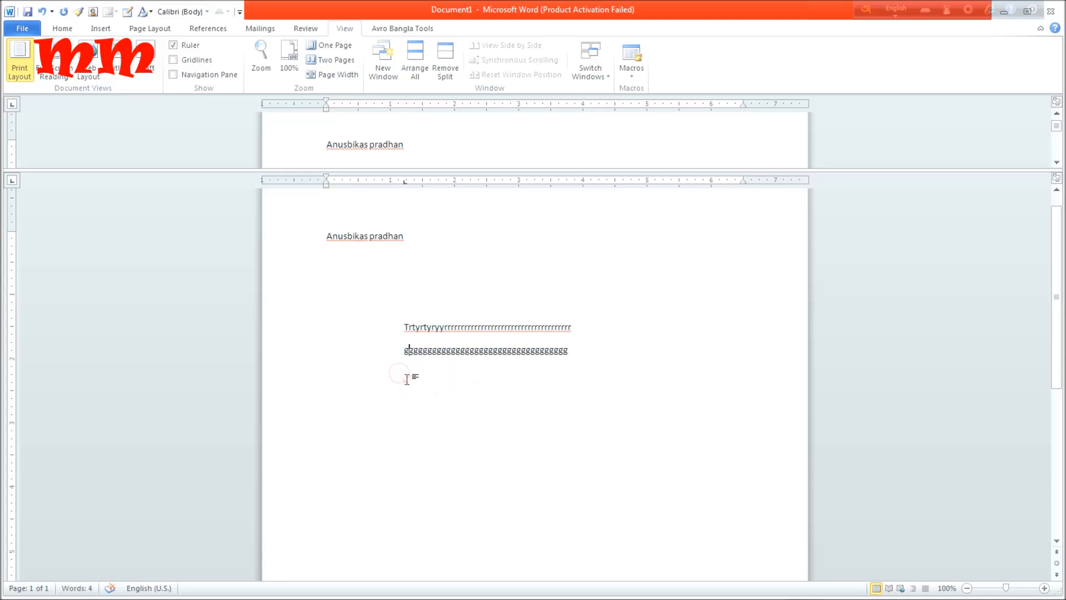
pyautogui.hotkey('ctrl', 'z')
pyautogui.hotkey('ctrl', 'y')
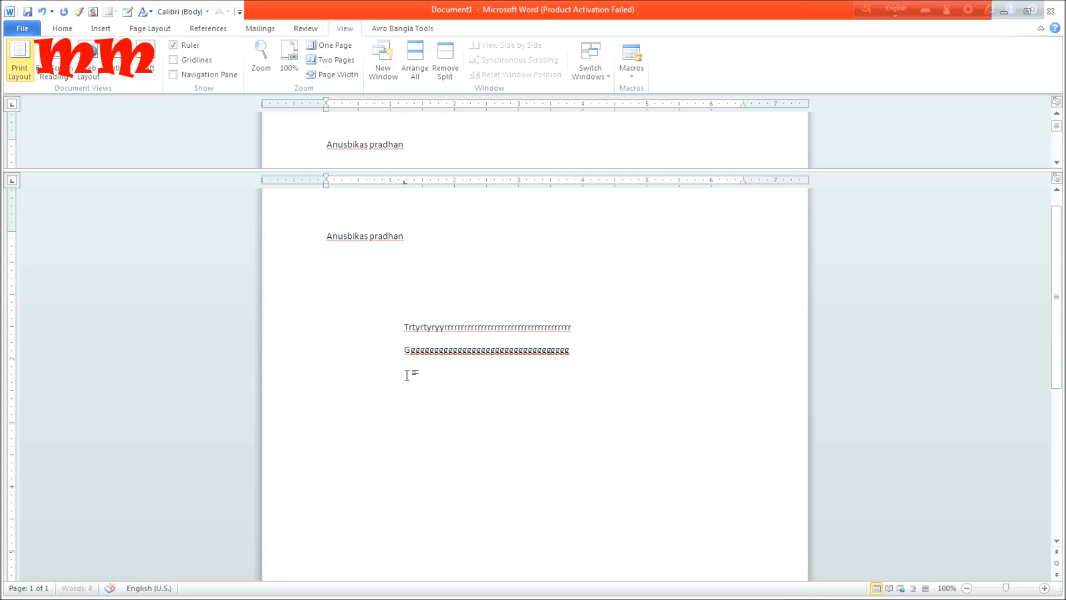
# Add two more indented filler lines, one of repeated f's and one of repeated y's.
pyautogui.press('Tab')
pyautogui.write('ffffffffffffffffffffffffffffffffffffffffff')
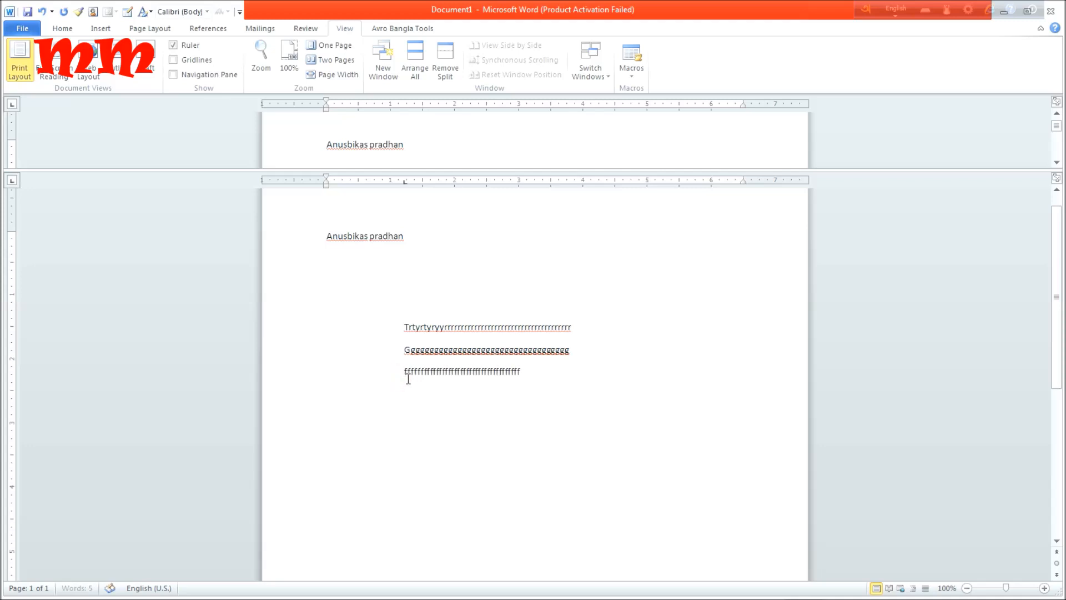
pyautogui.write('fffffffffffffffffffffffffffff')
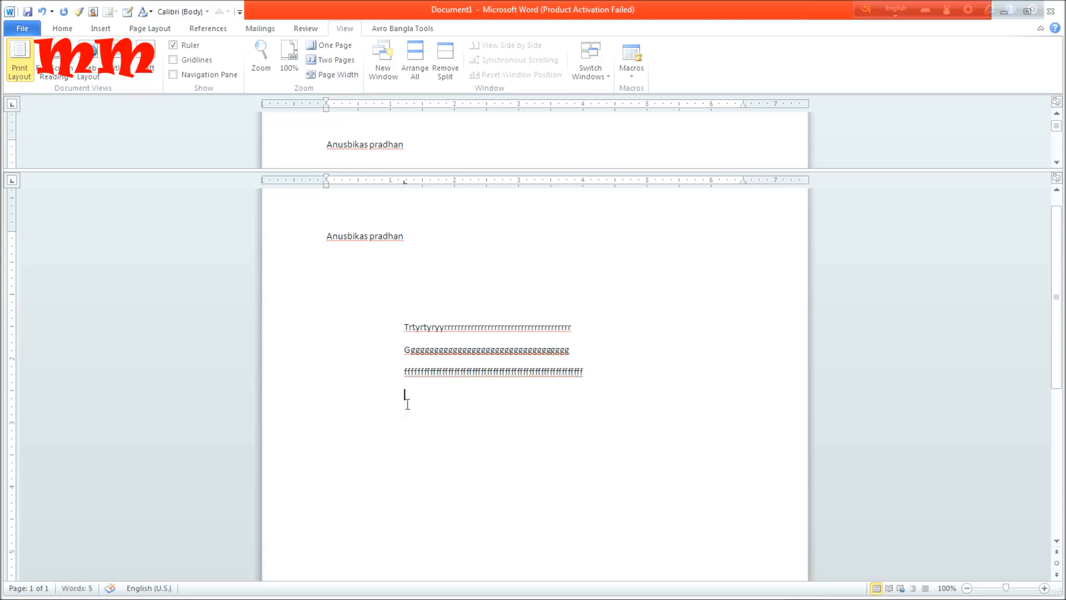
pyautogui.press('Return')
pyautogui.write('yyyyyyyyyyyyyyyyyyyyyyyyyyyyyyyyyyyyyyyyyyyyyyyyy')
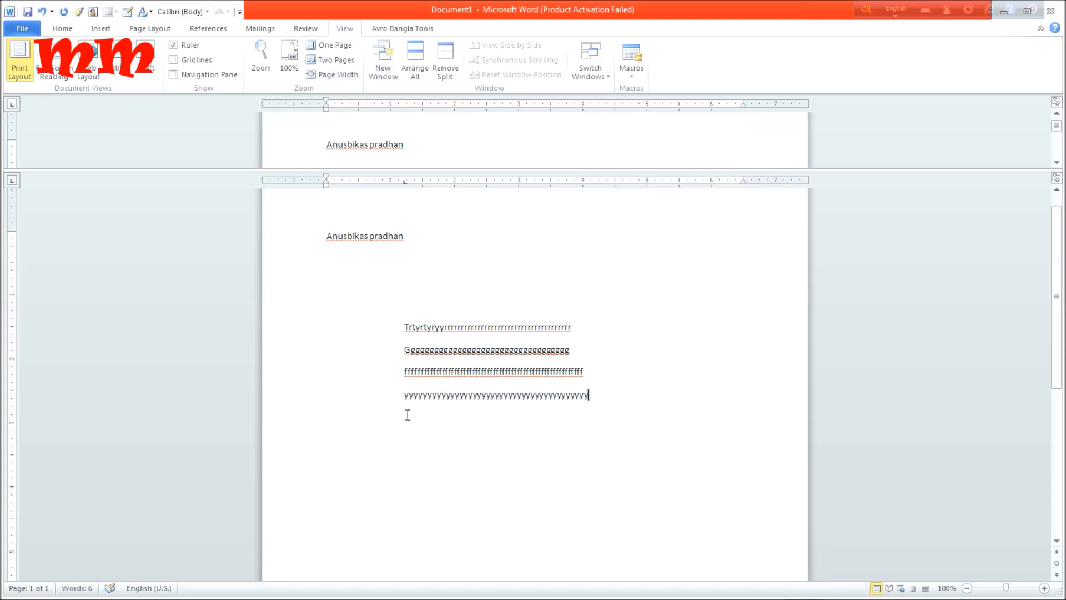
# Add a fifth indented filler line starting with "3t" followed by a long run of r's.
pyautogui.click(409, 423)
pyautogui.write('3trrrrrrrrrrrrrrrrrrrrrrrrrrrrrrr')
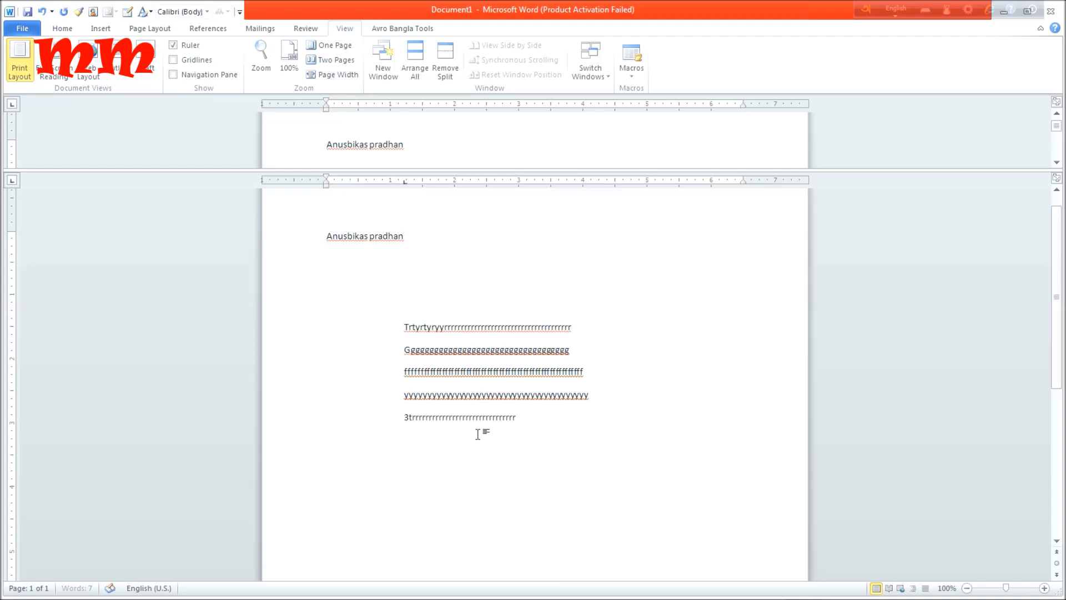
pyautogui.write('rrrrrrrrrrrrrrrrrrrrrrrrrrrrrrrrrrrrrrrrrrrrrrrrrrrr')
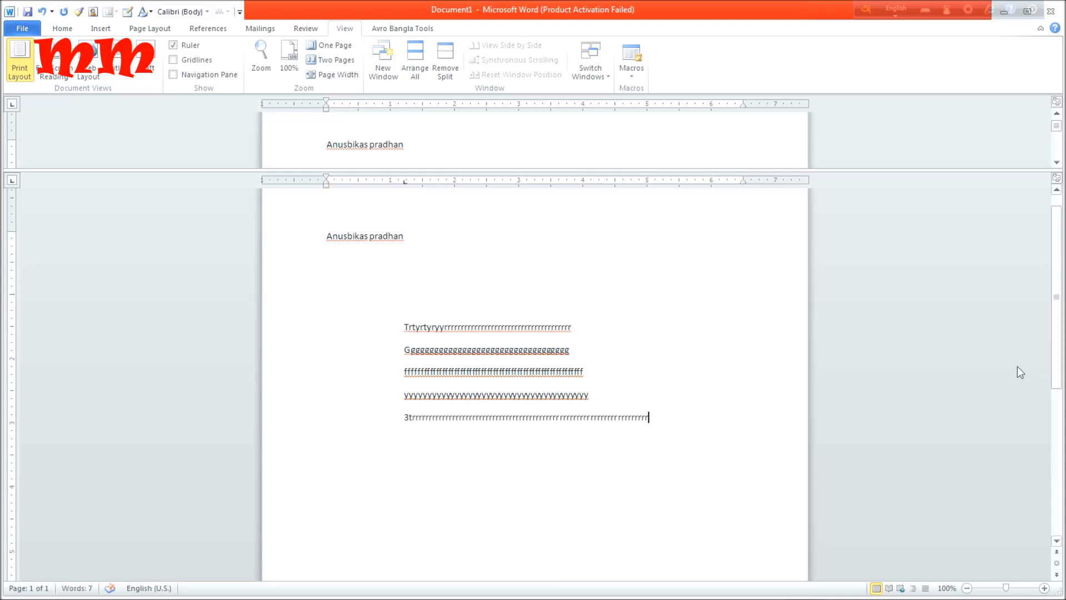
# Scroll the lower pane independently to compare its content with the upper pane, and highlight the name line.
pyautogui.moveTo(1058, 340); pyautogui.dragTo(1056, 463)
pyautogui.moveTo(1057, 429); pyautogui.dragTo(1057, 271)
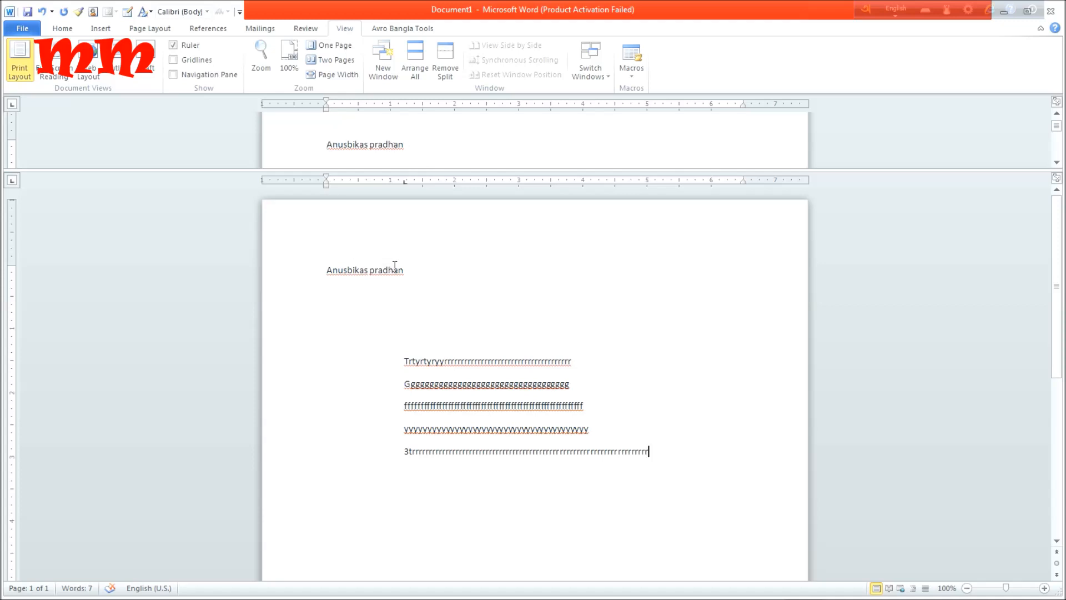
pyautogui.moveTo(405, 269); pyautogui.dragTo(241, 252)
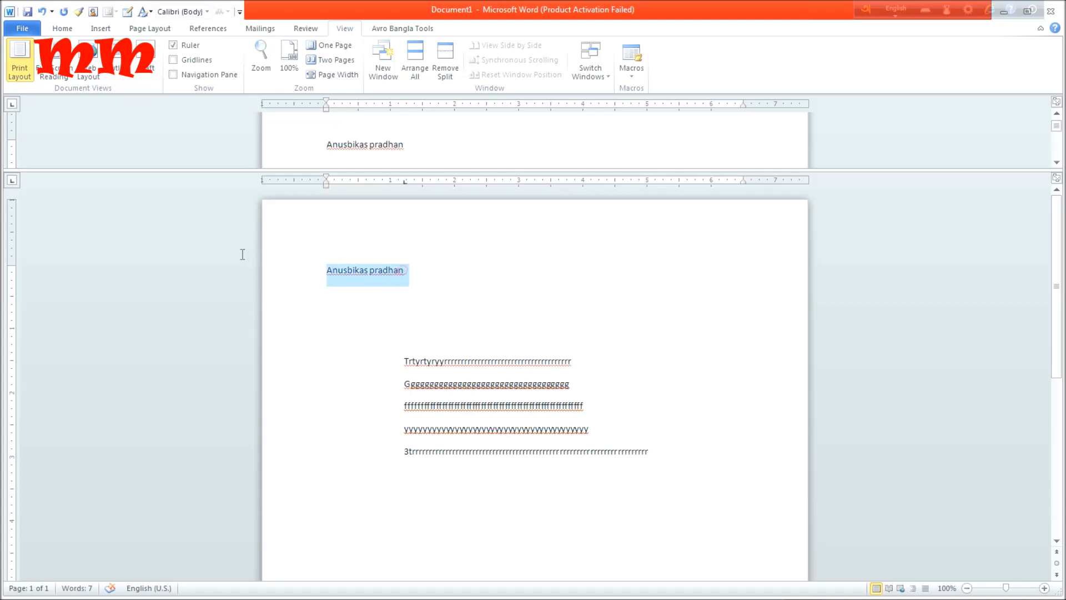
pyautogui.click(369, 271)
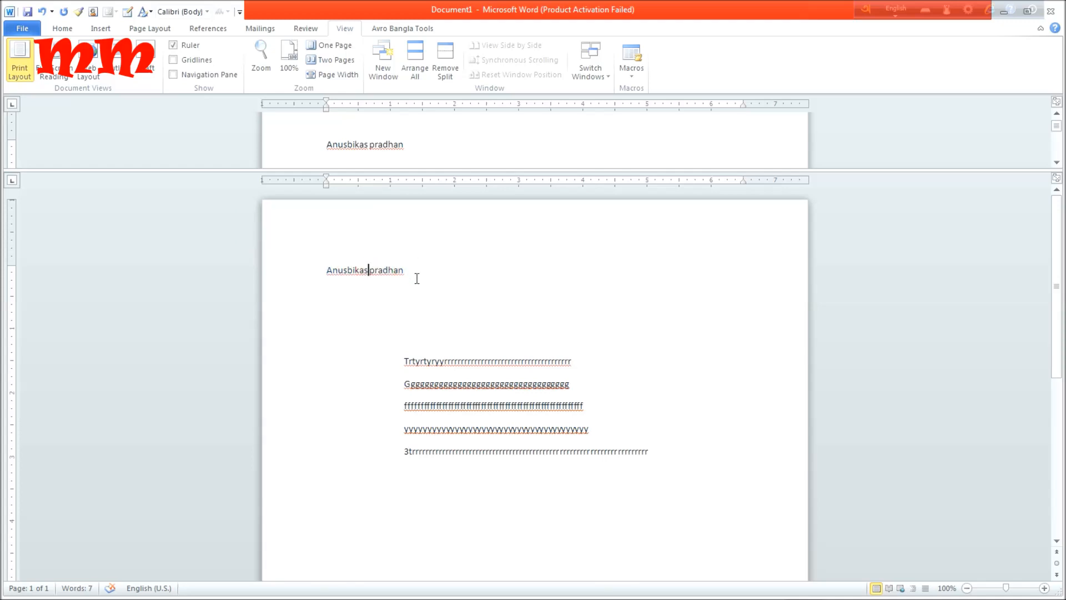
pyautogui.scroll(-10, 417, 278)
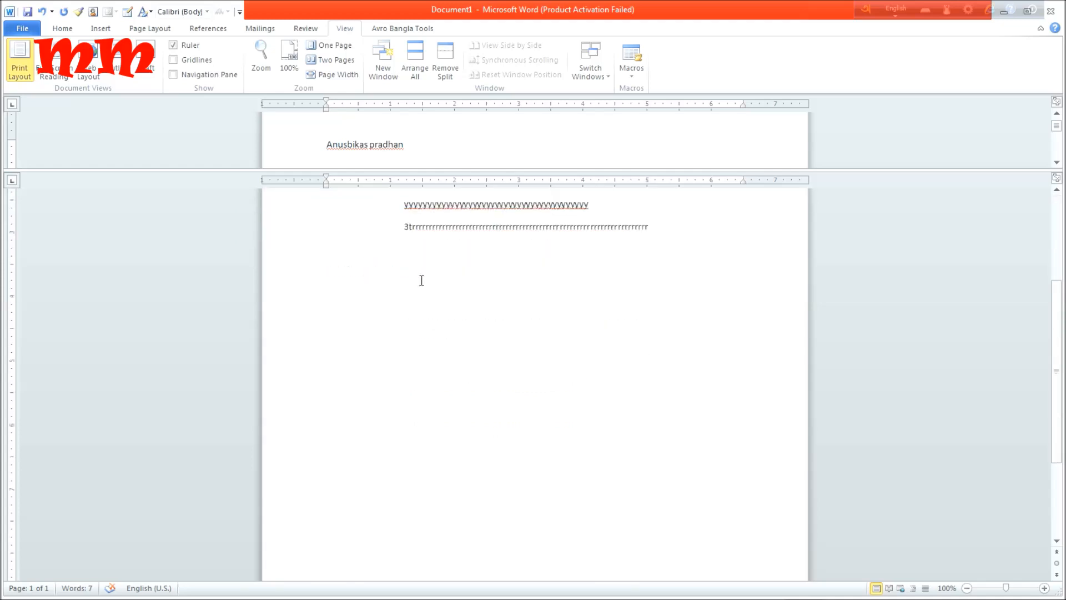
pyautogui.scroll(10, 421, 280)
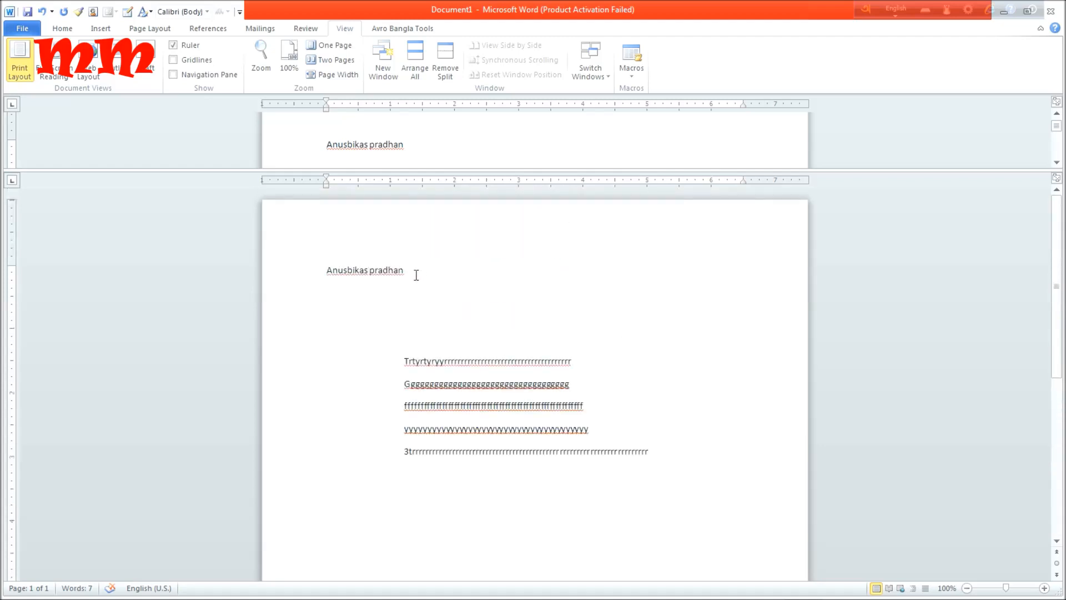
pyautogui.tripleClick(416, 275)
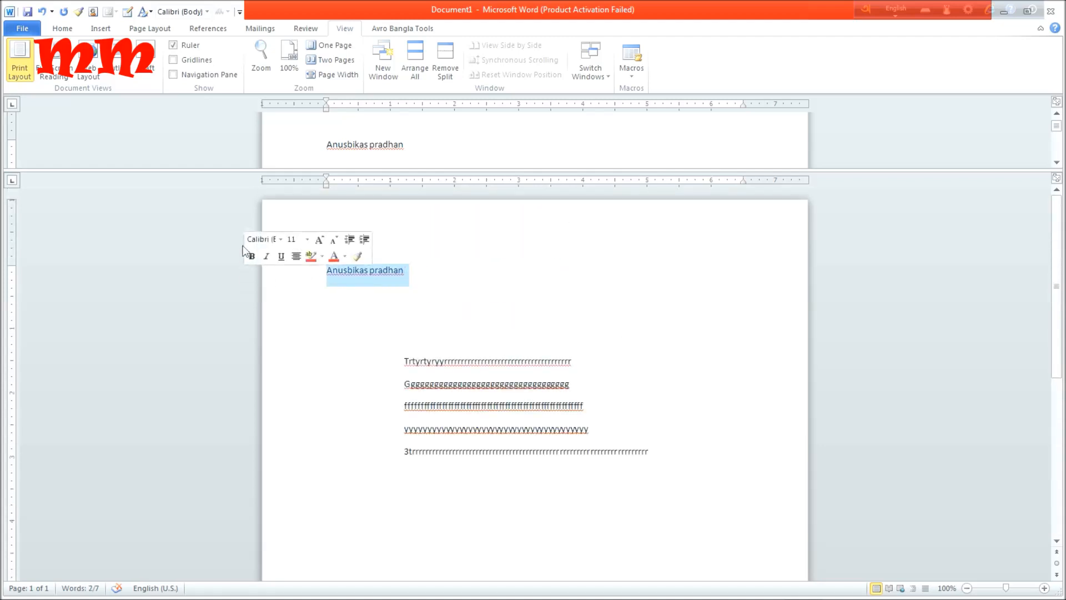
# Replace the name line with the word "heading" in the upper pane and highlight that word in the lower pane.
pyautogui.press('Delete')
pyautogui.click(365, 143)
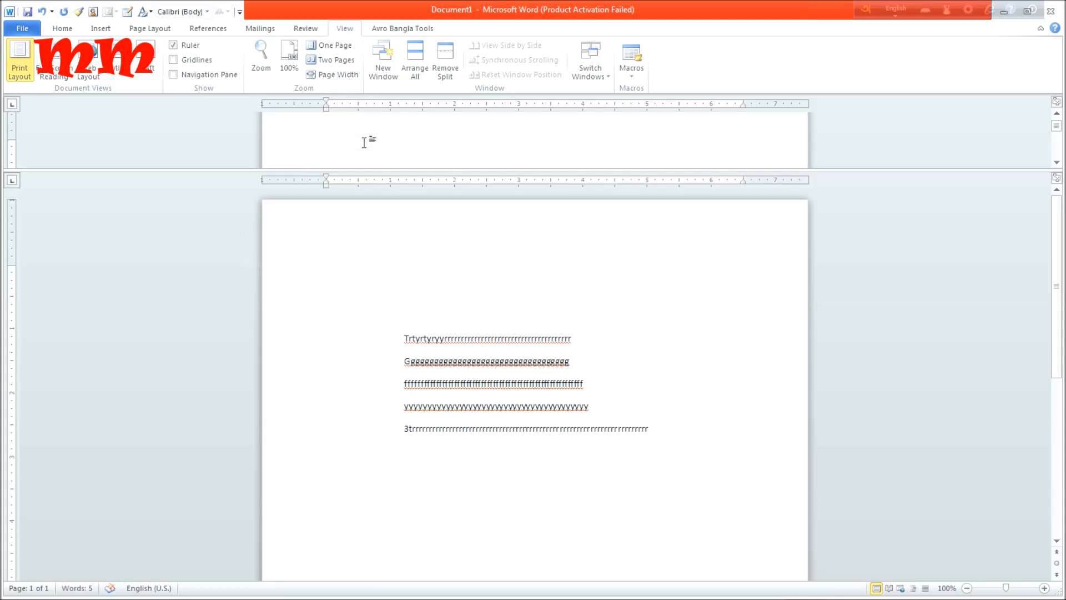
pyautogui.write('heading')
pyautogui.click(360, 272)
pyautogui.moveTo(360, 272); pyautogui.dragTo(293, 278)
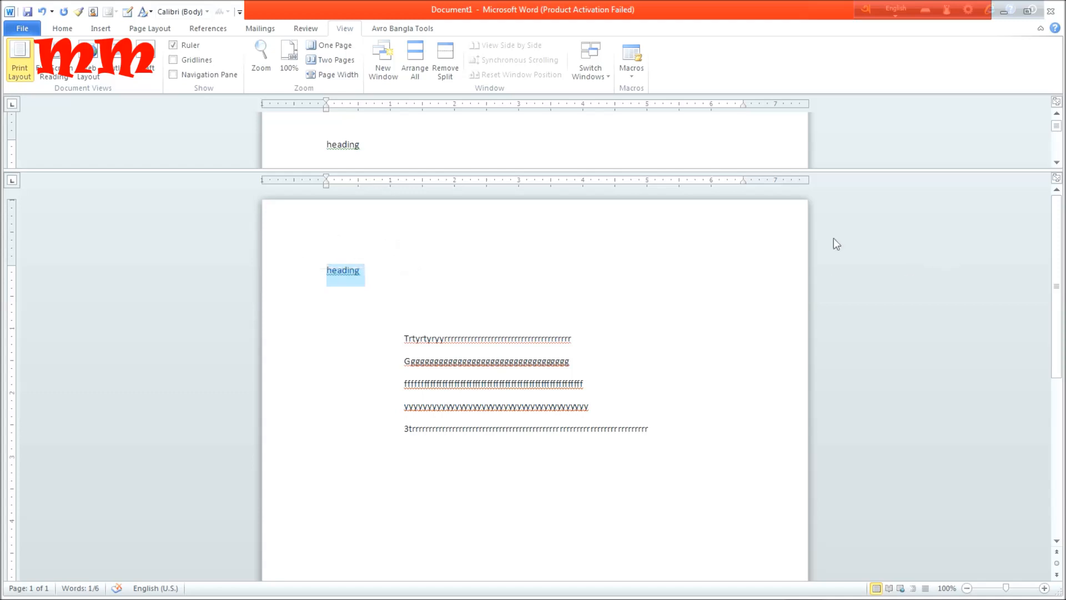
# Remove the window split and delete all text from the document.
pyautogui.scroll(-5, 831, 249)
pyautogui.scroll(-2, 830, 253)
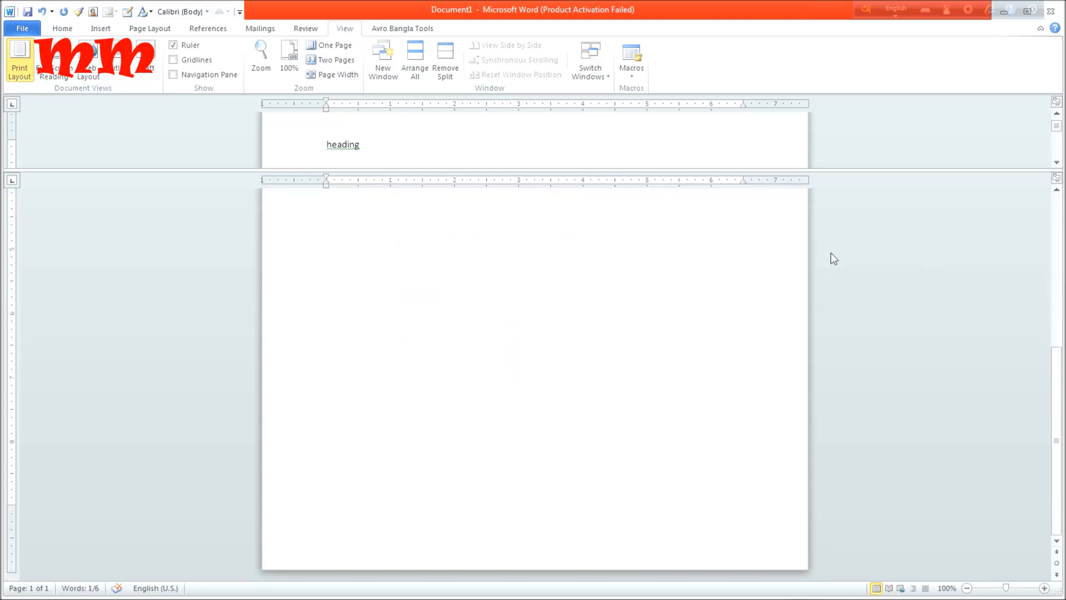
pyautogui.scroll(3, 841, 250)
pyautogui.scroll(2, 798, 152)
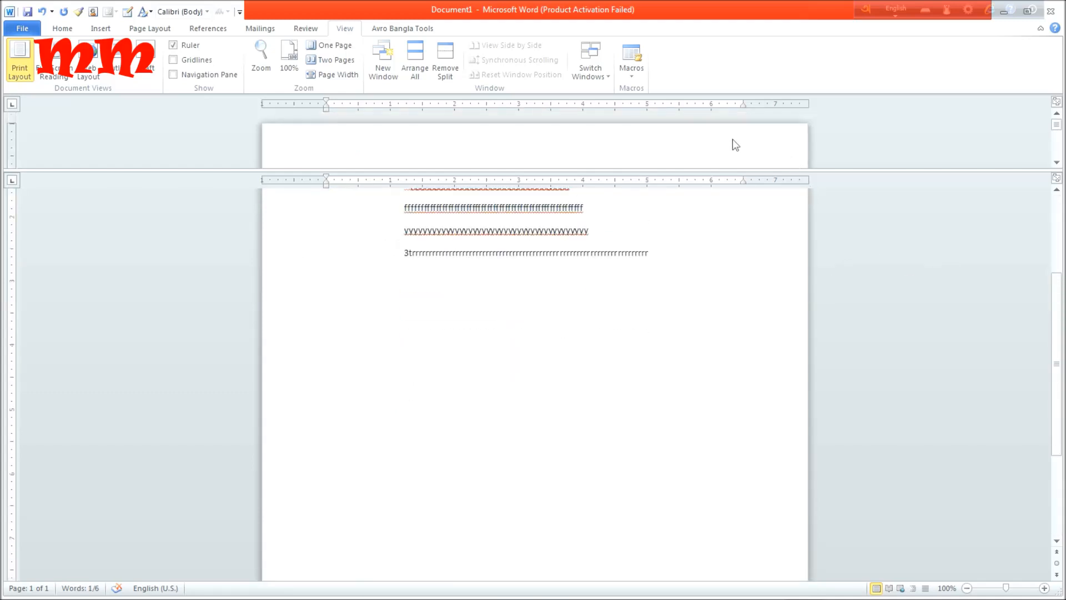
pyautogui.click(444, 55)
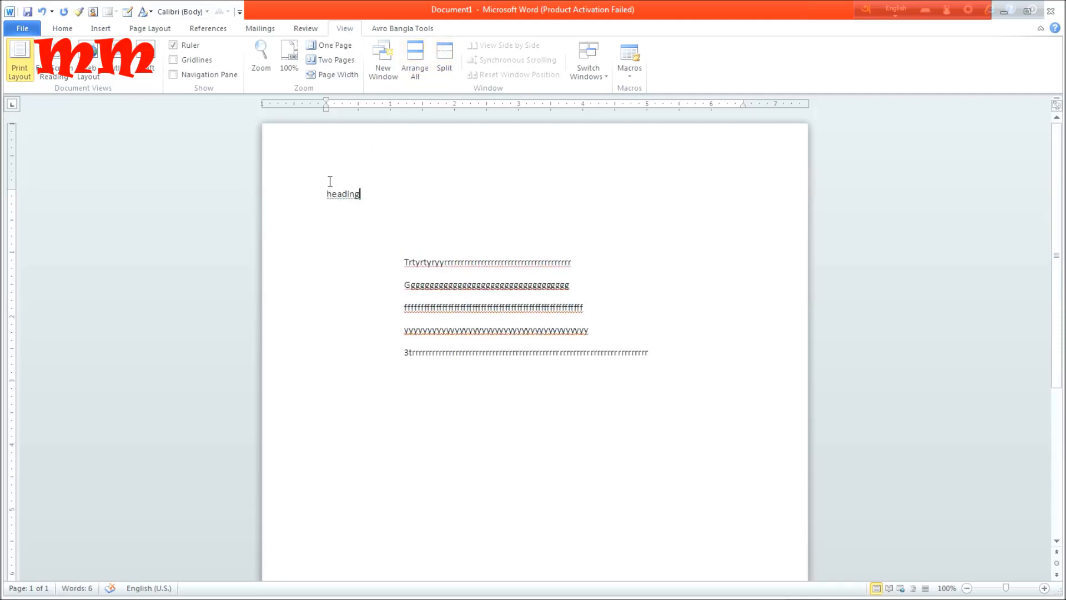
pyautogui.tripleClick(258, 214)
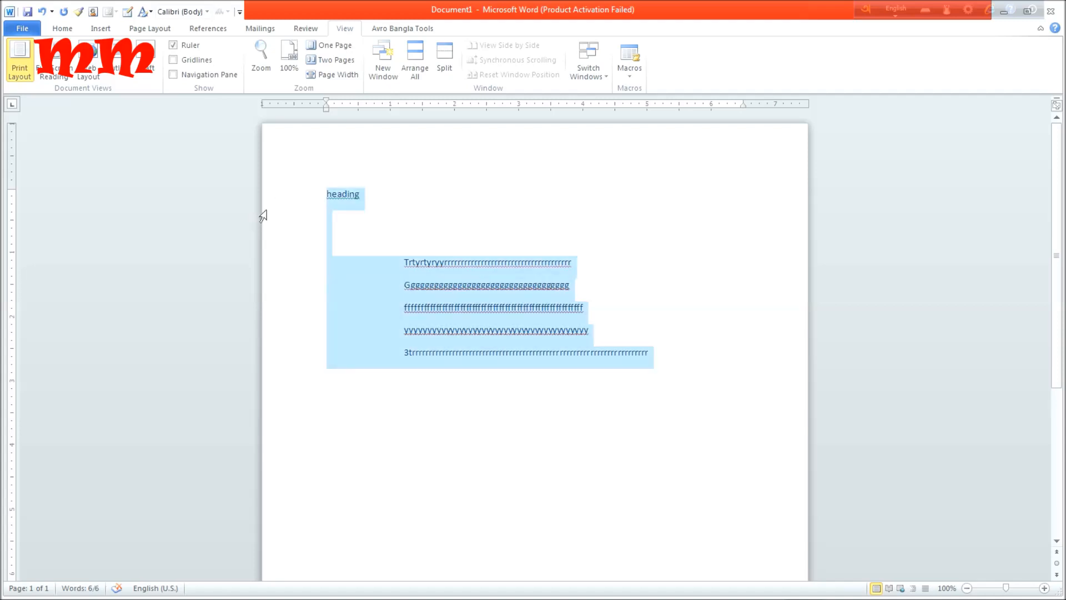
pyautogui.press('Delete')
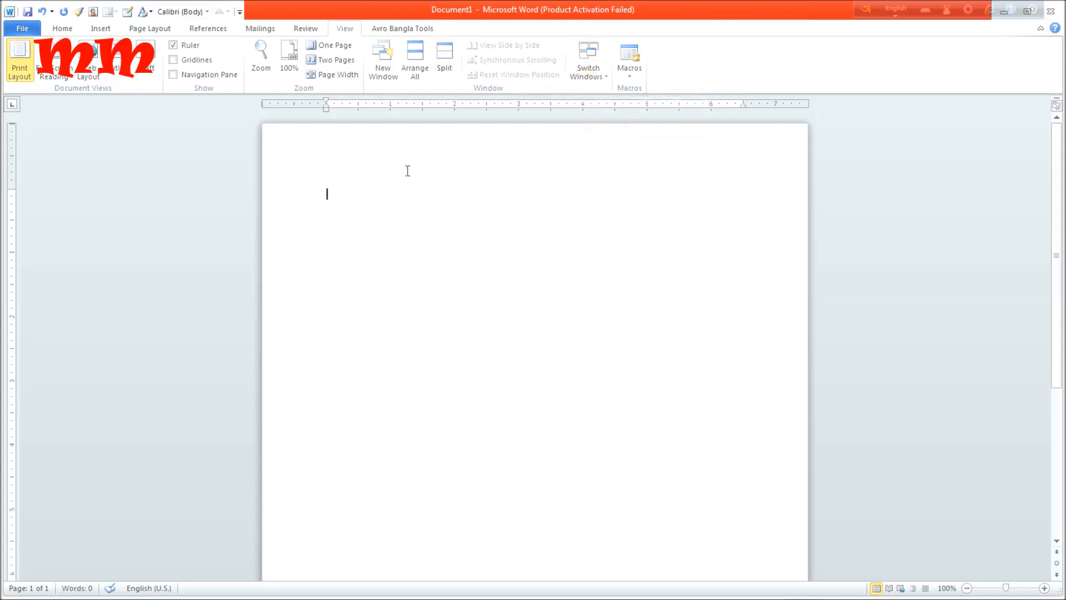
pyautogui.click(609, 81)
pyautogui.click(588, 53)
pyautogui.click(605, 81)
# Fill the page with a column of short random lines, starting with "f/d.'" and ending with "rth".
pyautogui.click(444, 182)
pyautogui.write("f/d.'")
pyautogui.press('Return')
pyautogui.write('.t')
pyautogui.press('Return')
pyautogui.write("';/")
pyautogui.press('Return')
pyautogui.write("T Y] Tr'yre")
pyautogui.press('Return')
pyautogui.write('\\t')
pyautogui.press('Return')
pyautogui.write("\\re;';\\ t l 'e/ er ew r ew rt h rth")
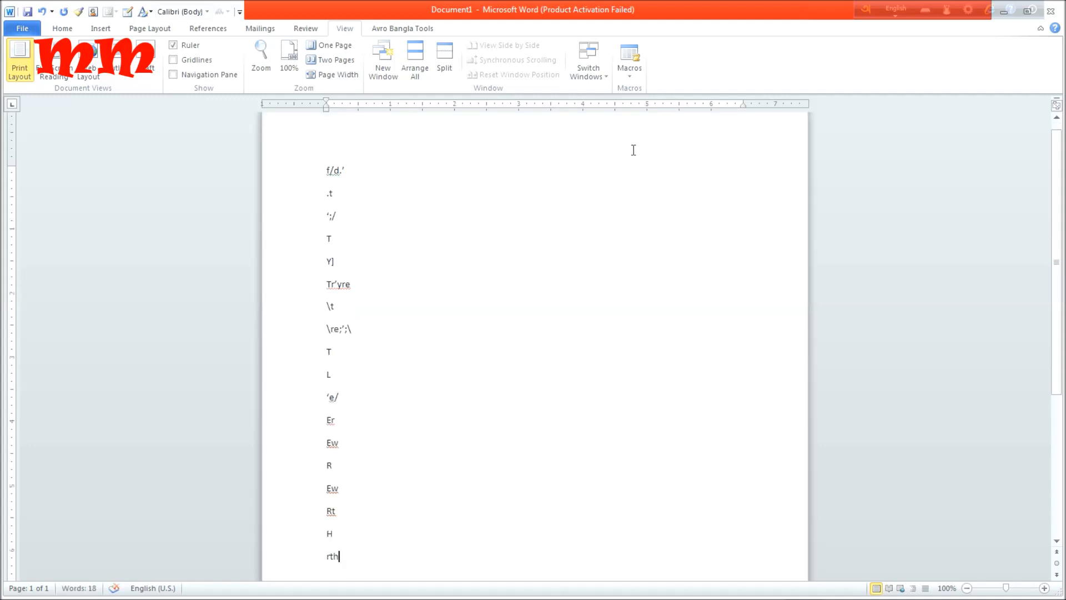
# Switch to the Document1 window from the list of open windows.
pyautogui.click(611, 73)
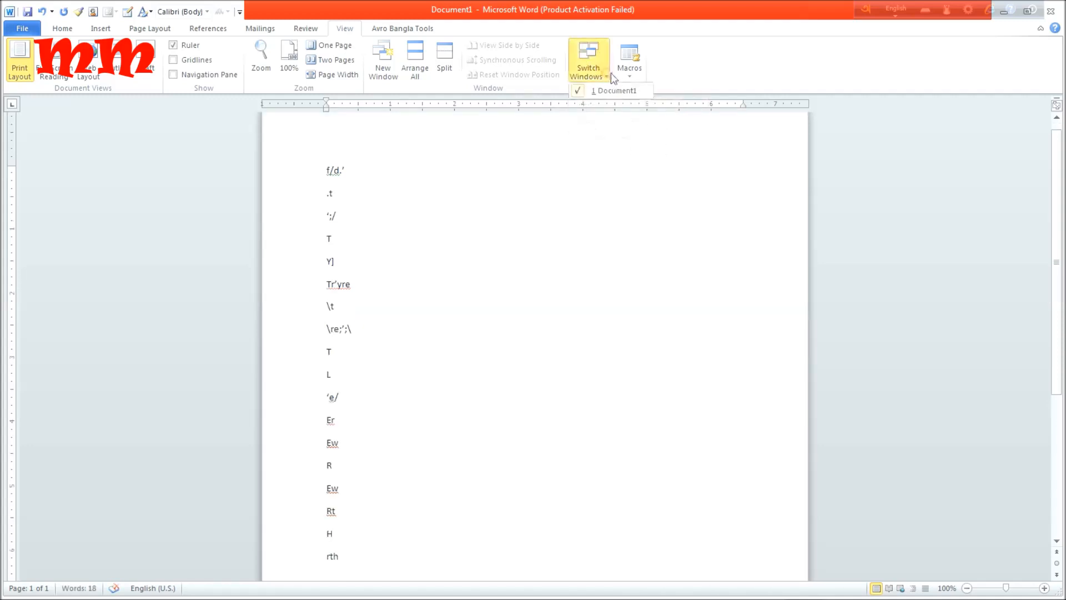
pyautogui.click(607, 89)
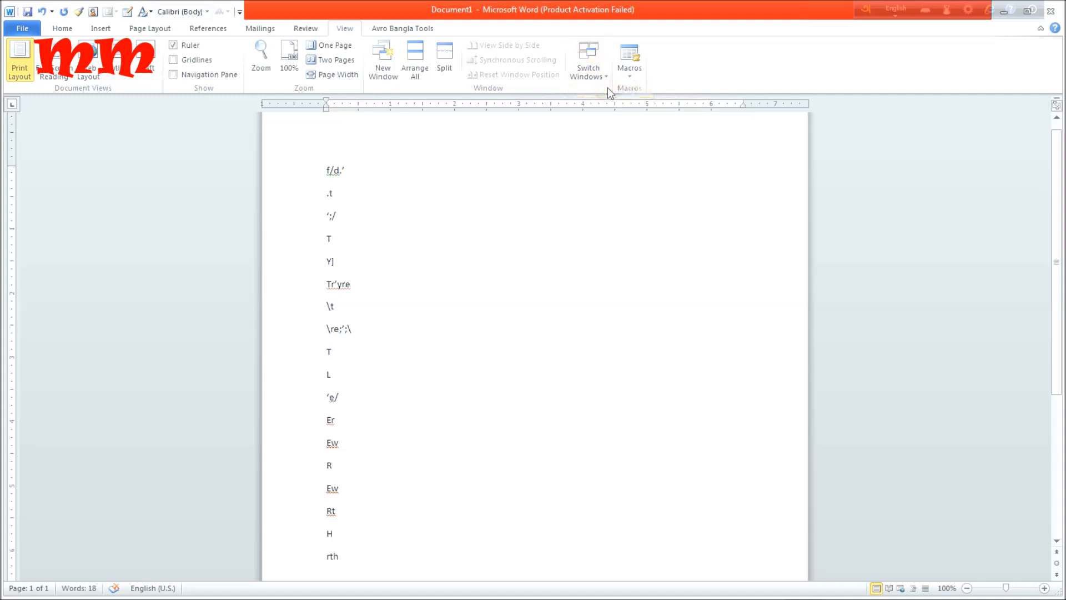
pyautogui.moveTo(600, 3)
pyautogui.mouseDown()
pyautogui.moveTo(601, 127)
pyautogui.moveTo(602, 23)
pyautogui.moveTo(614, 11)
pyautogui.mouseUp()
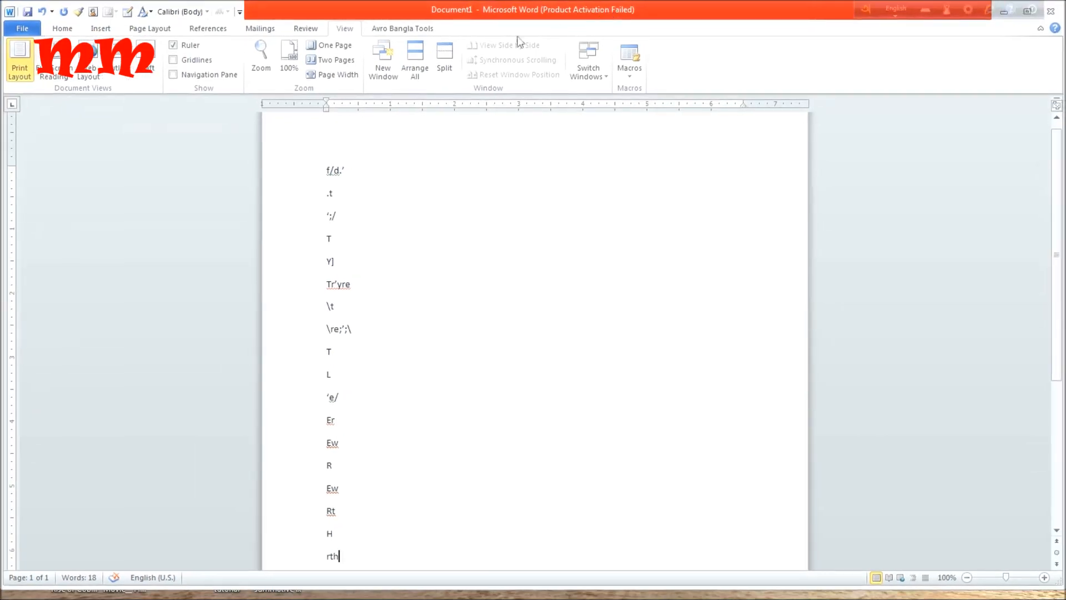
# Open a second window of the same document, then shrink and move it so both windows are visible.
pyautogui.click(382, 58)
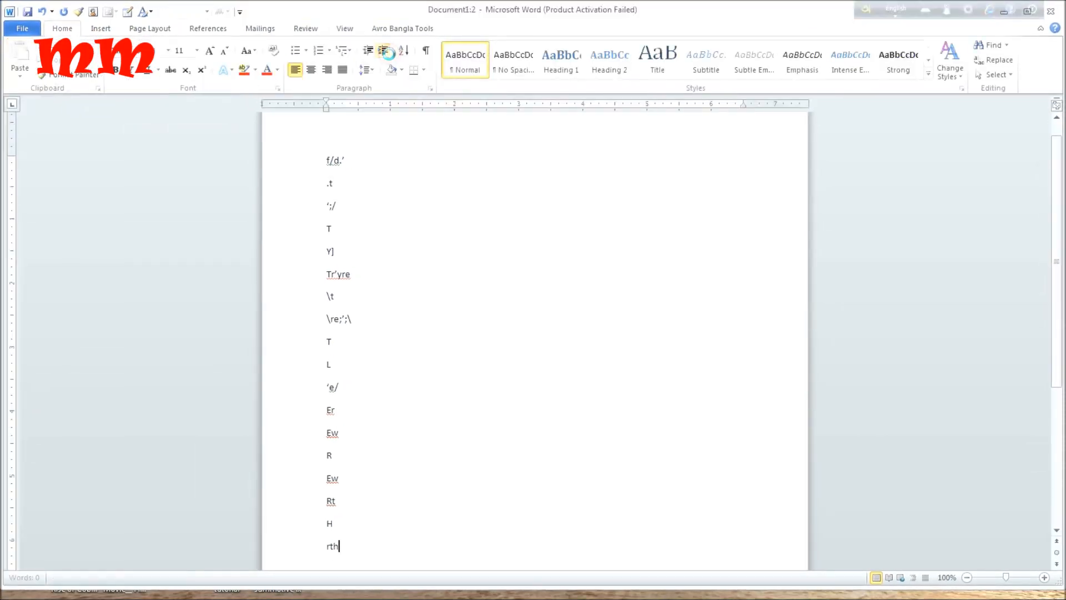
pyautogui.moveTo(677, 5); pyautogui.dragTo(547, 214)
pyautogui.moveTo(406, 206); pyautogui.dragTo(528, 252)
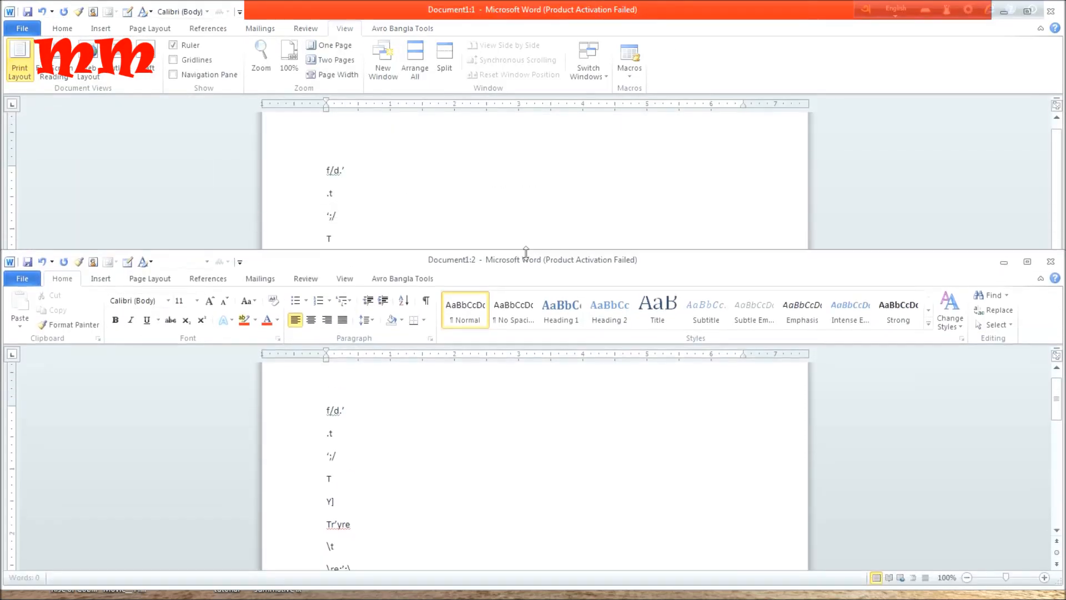
pyautogui.moveTo(819, 267); pyautogui.dragTo(661, 165)
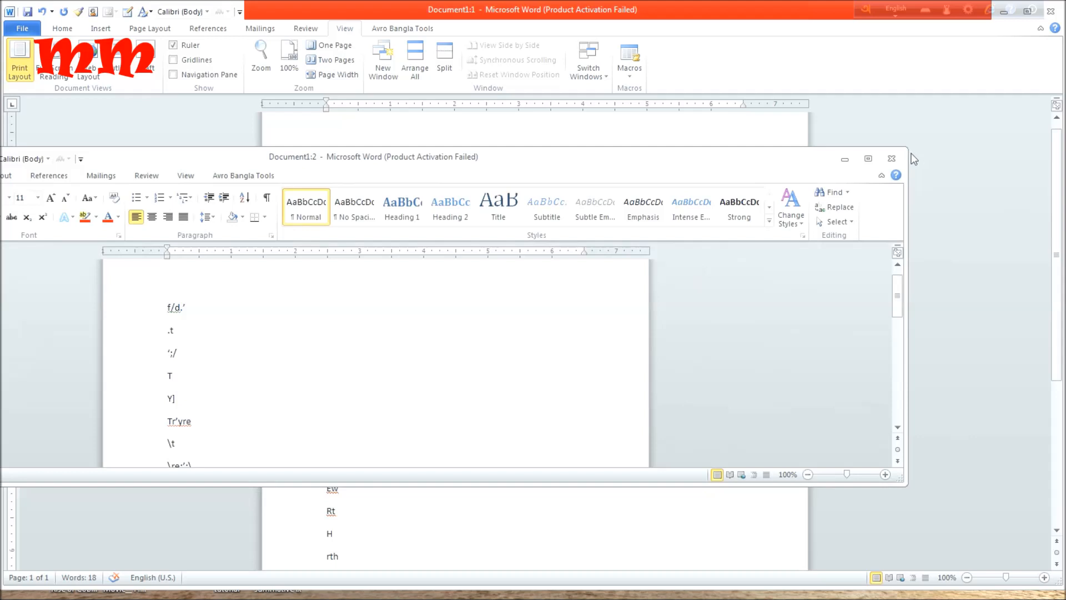
# Close the second window and delete all the random filler lines from the document.
pyautogui.click(899, 160)
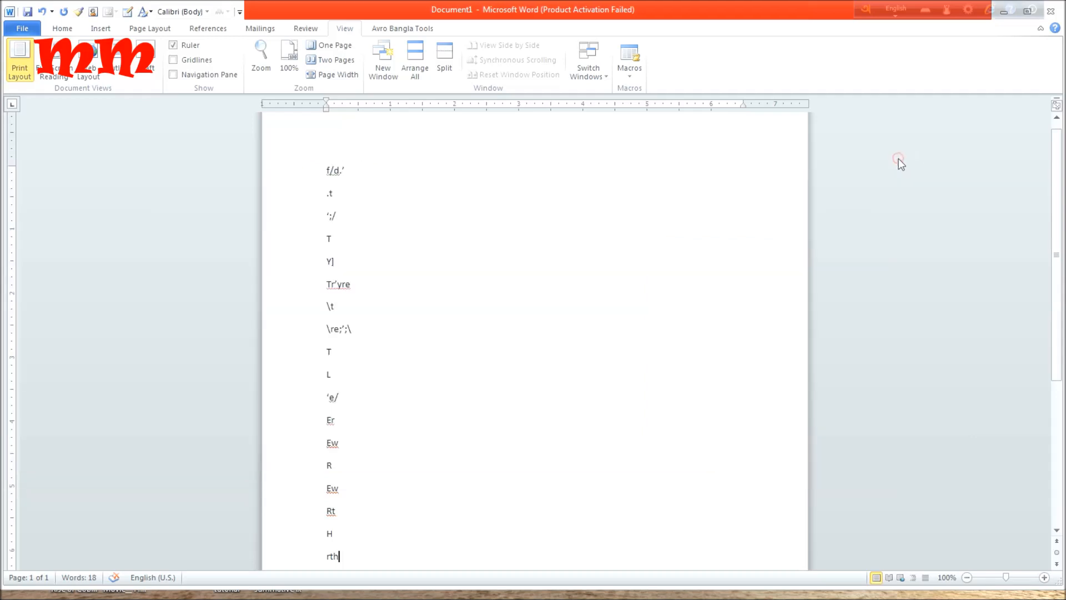
pyautogui.scroll(-3, 502, 159)
pyautogui.scroll(3, 489, 158)
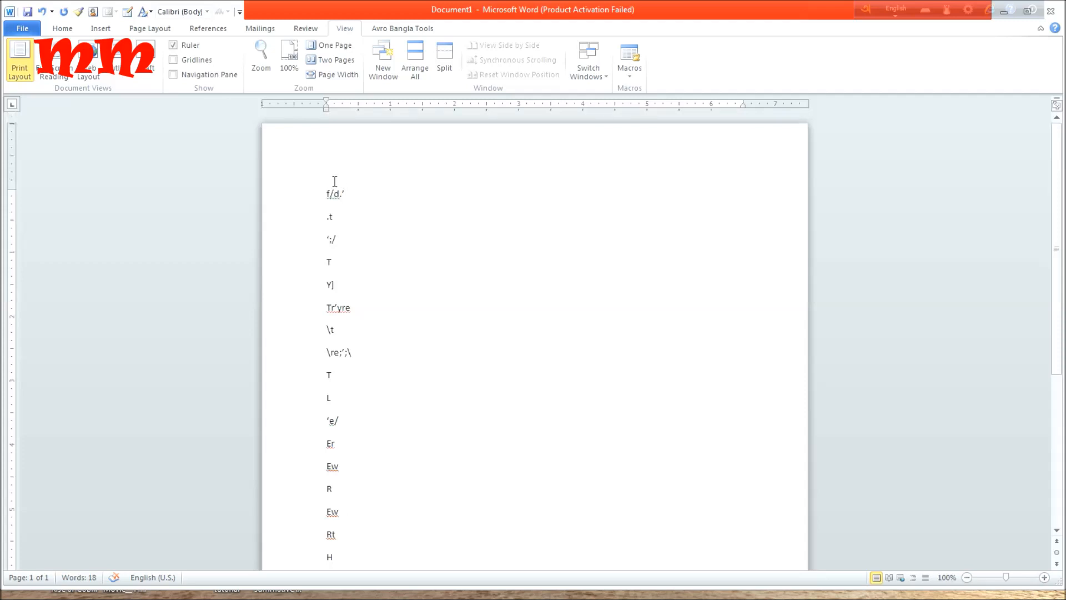
pyautogui.tripleClick(304, 194)
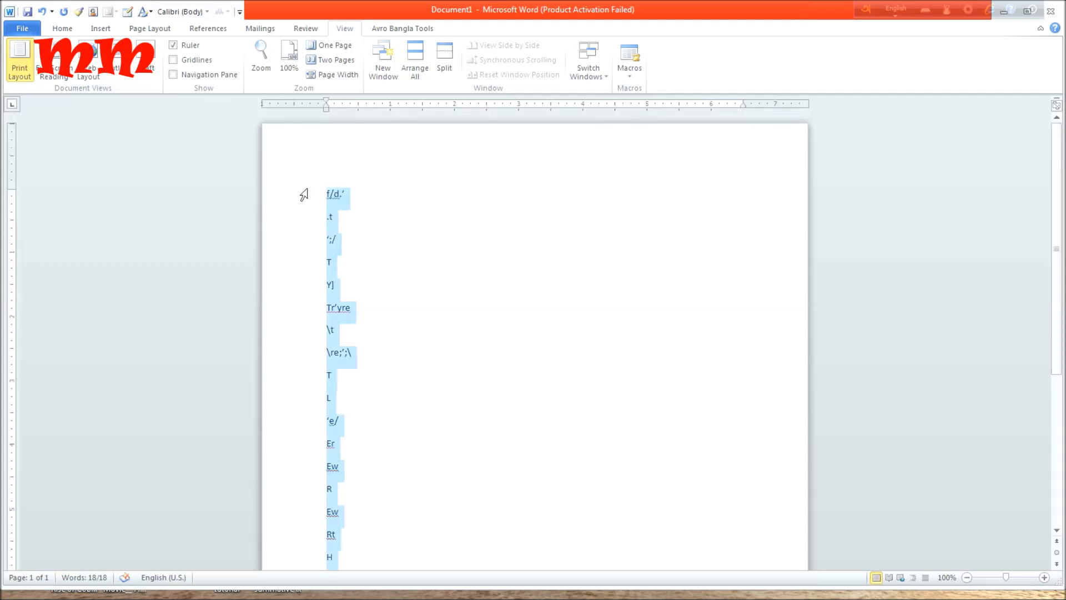
pyautogui.press('Delete')
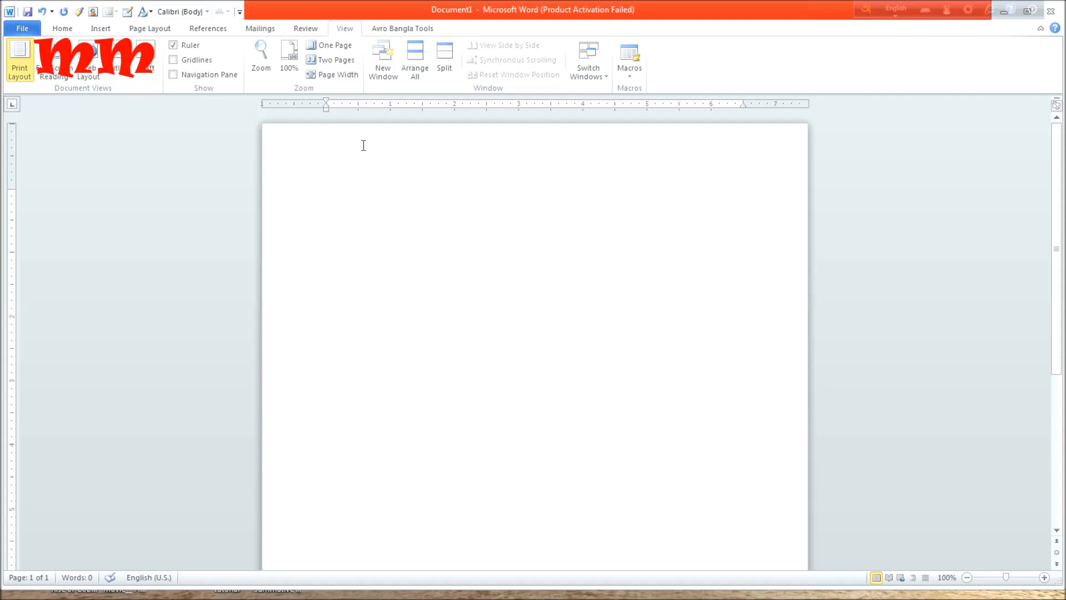
# Start recording a new macro under the default name, stored in All Documents (Normal.dotm).
pyautogui.click(631, 78)
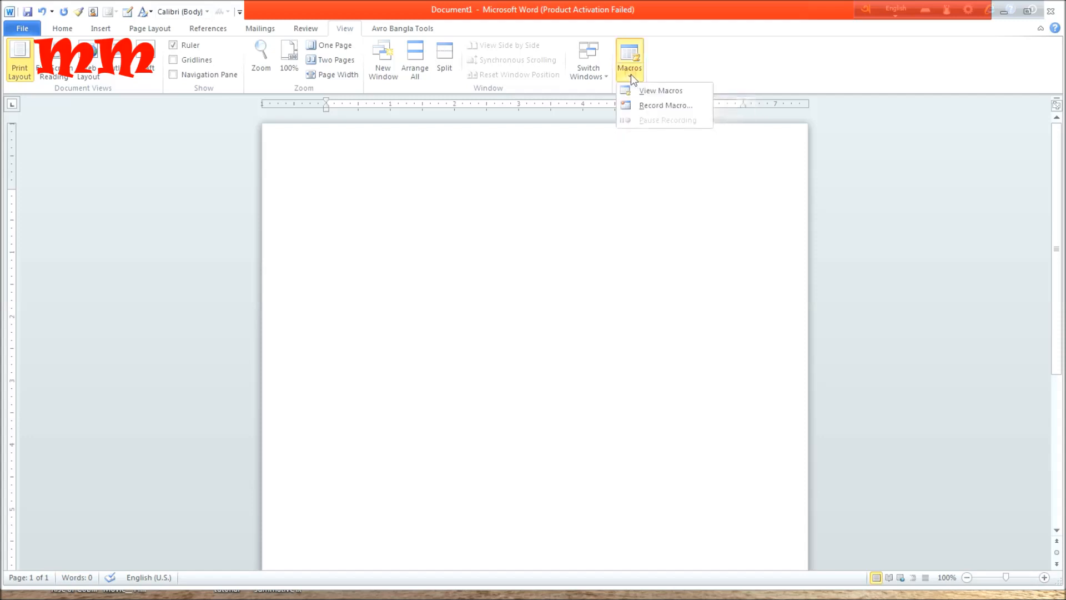
pyautogui.click(636, 105)
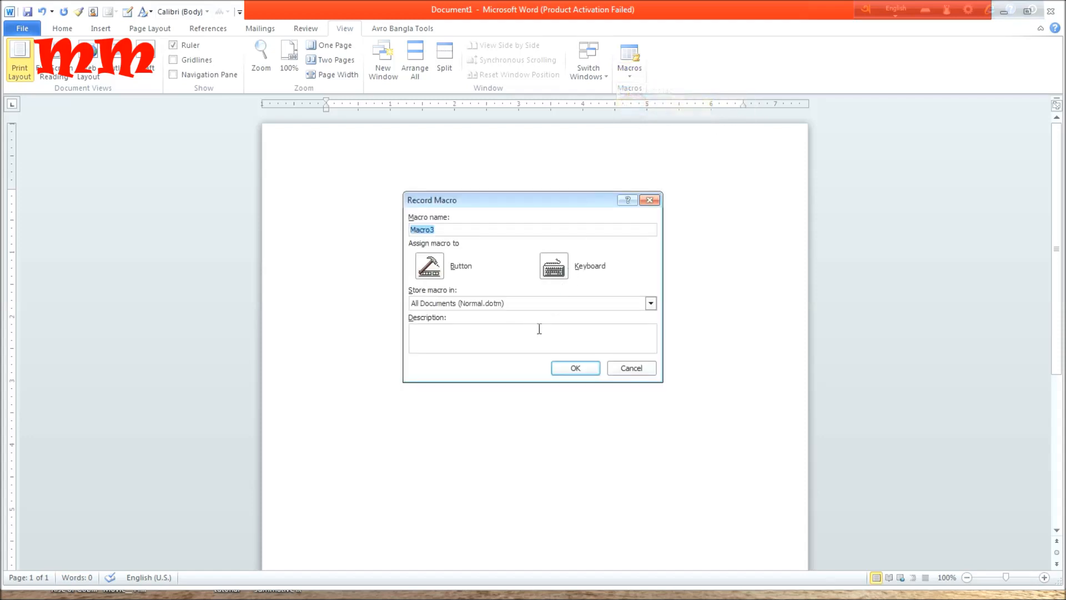
pyautogui.click(577, 368)
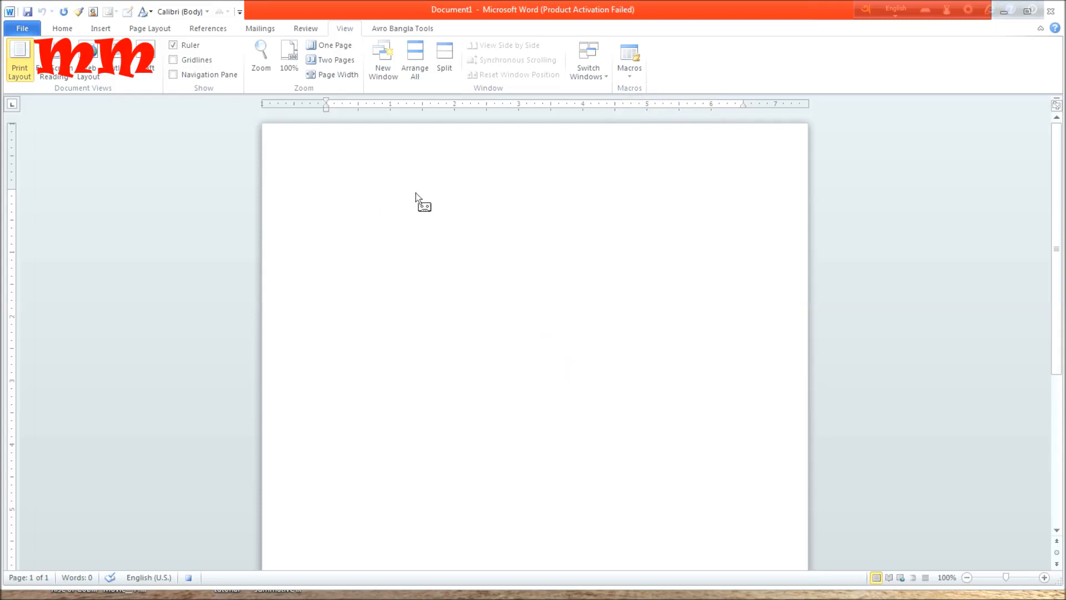
# Enter "hello" and, on an indented line below it, "I am" followed by the presenter's full name.
pyautogui.write('hello')
pyautogui.press('Return')
pyautogui.write('I am ankusbikas pradhan rec')
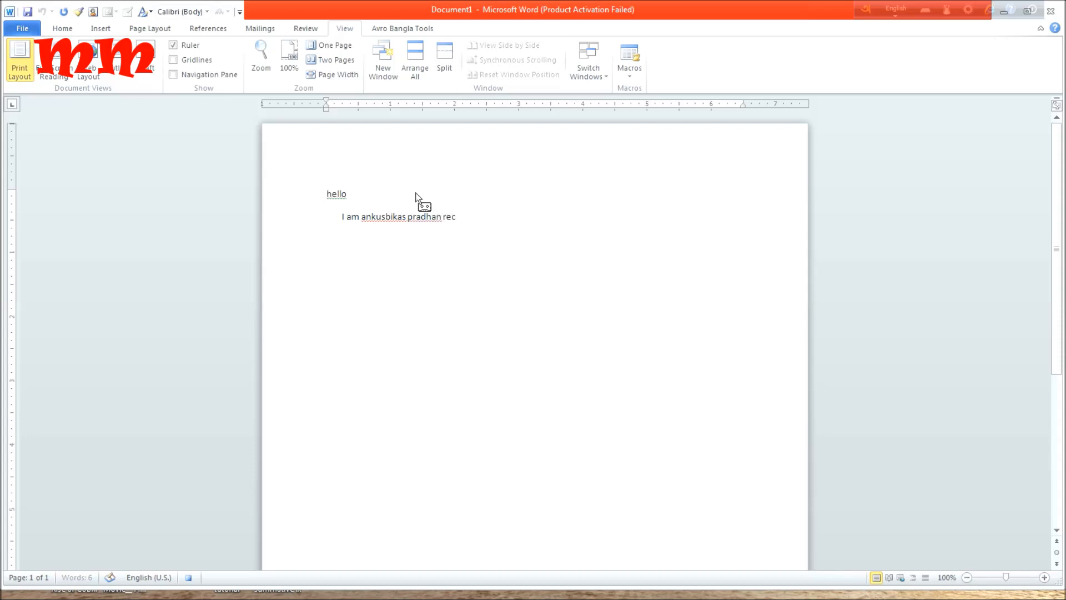
pyautogui.write('ording the macro as p')
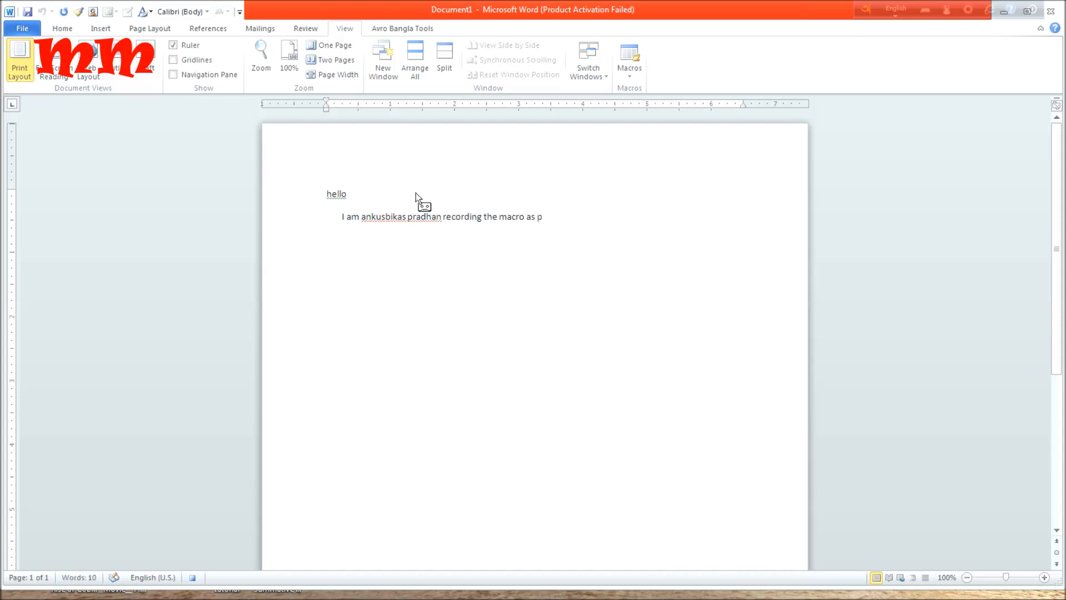
pyautogui.write('inned out works.')
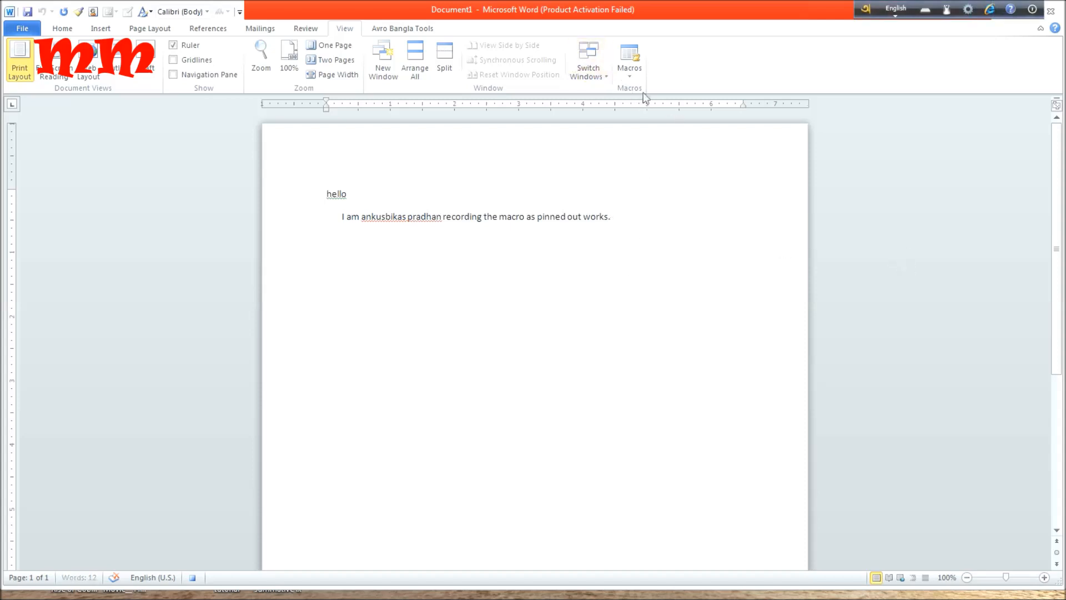
# Stop the macro recording and delete both lines of text from the page.
pyautogui.click(636, 76)
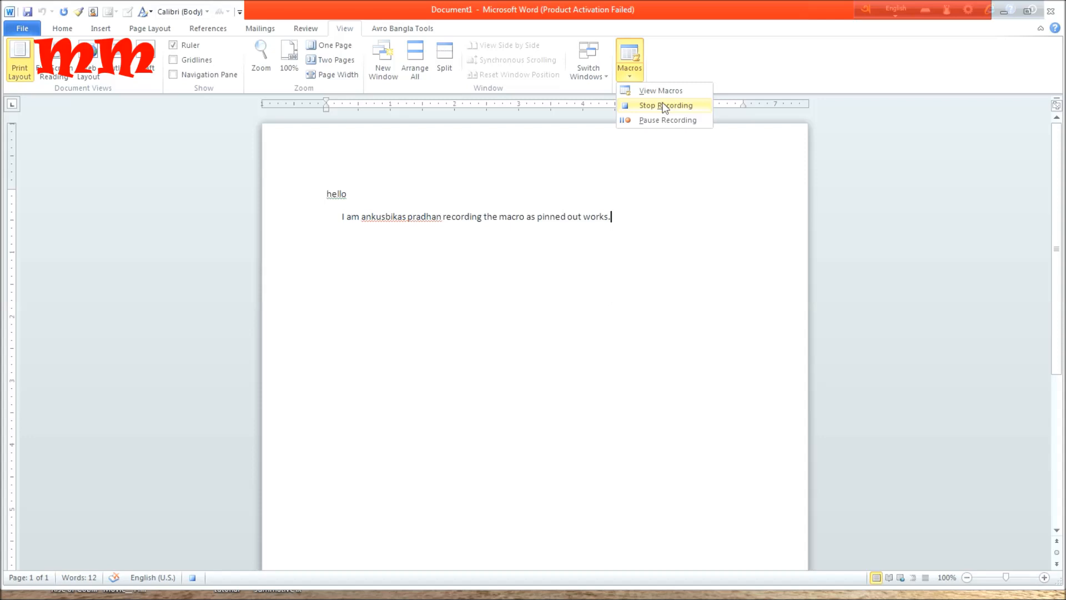
pyautogui.click(665, 106)
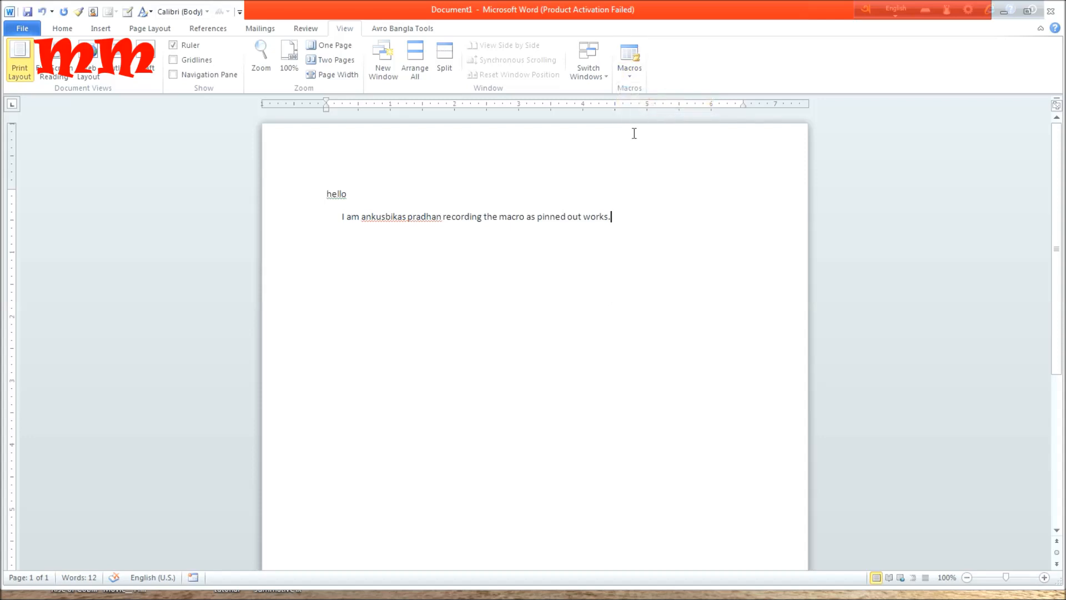
pyautogui.moveTo(616, 225); pyautogui.dragTo(332, 185)
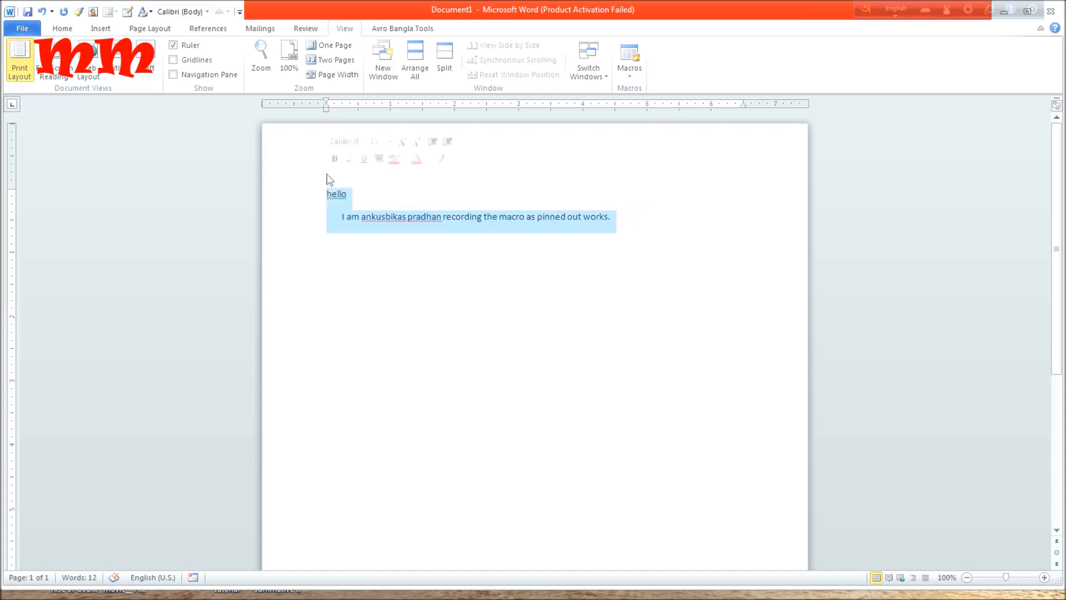
pyautogui.press('Delete')
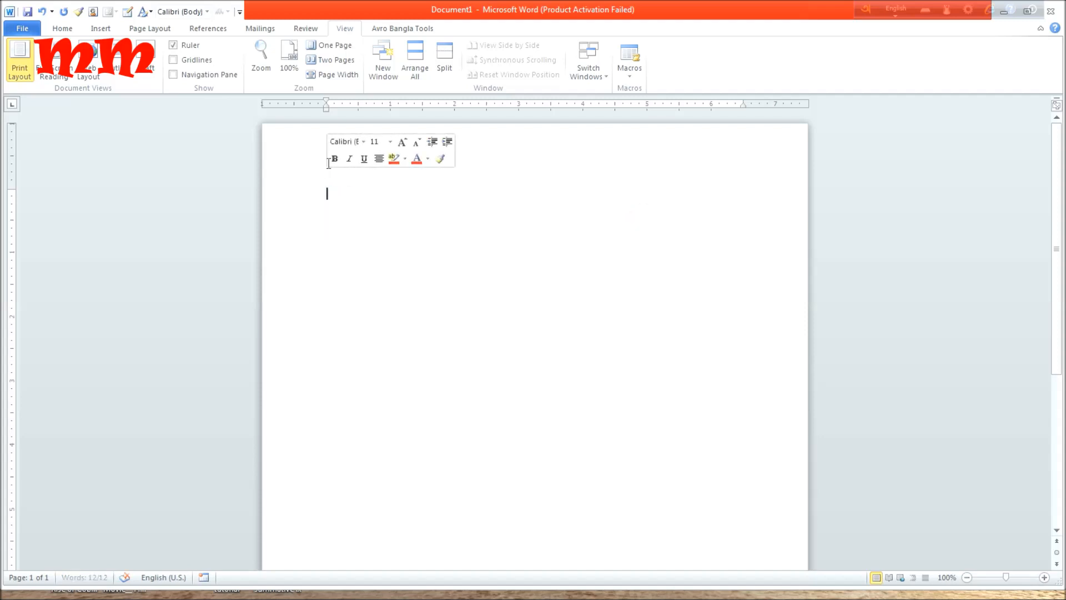
# Run Macro3 from the list of available macros to reinsert the recorded text.
pyautogui.click(630, 72)
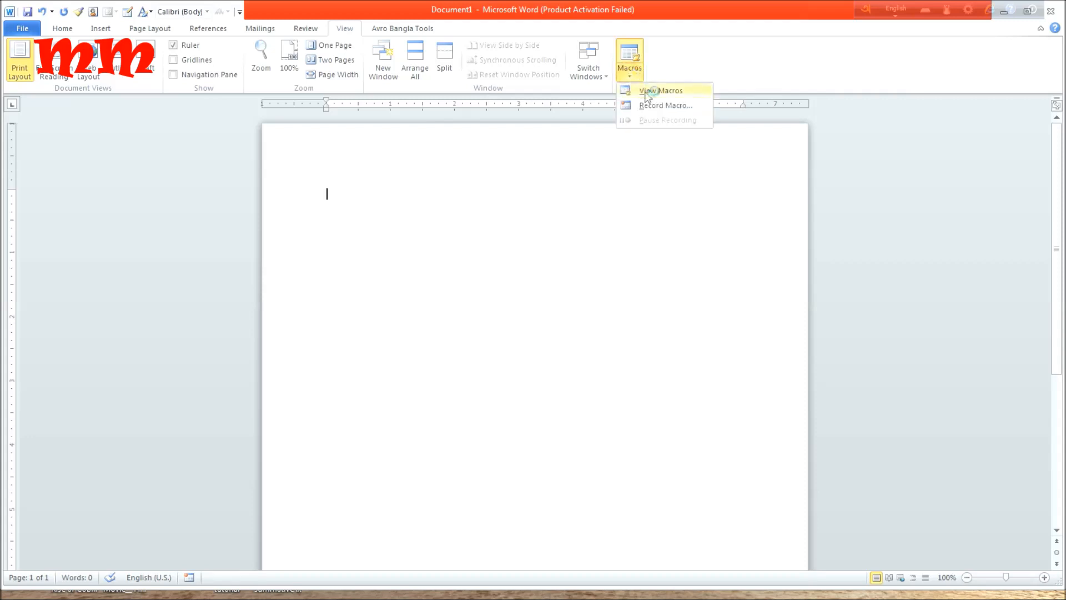
pyautogui.click(646, 95)
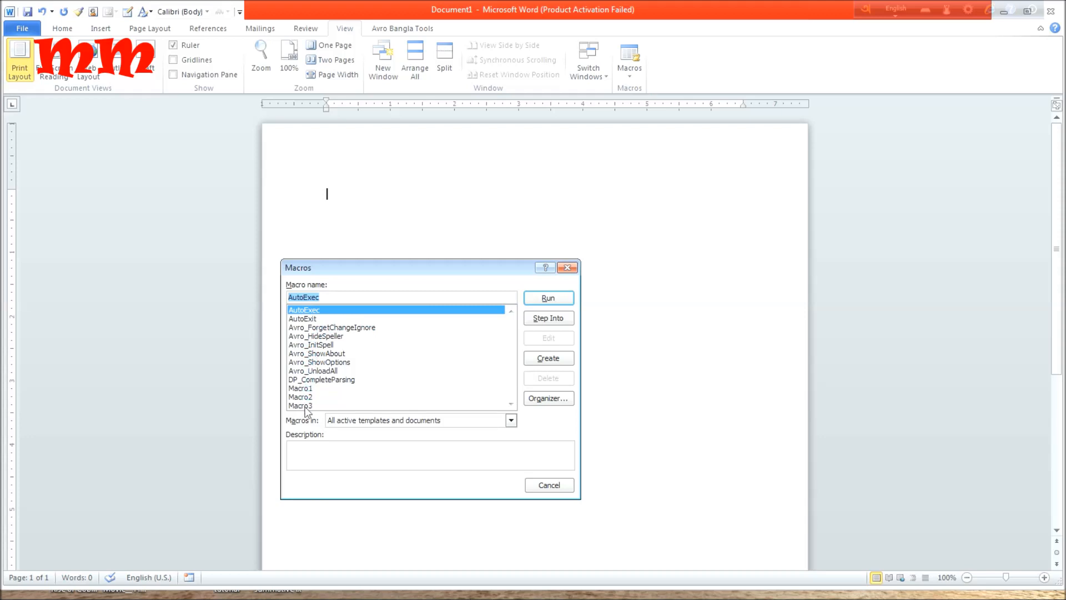
pyautogui.click(304, 406)
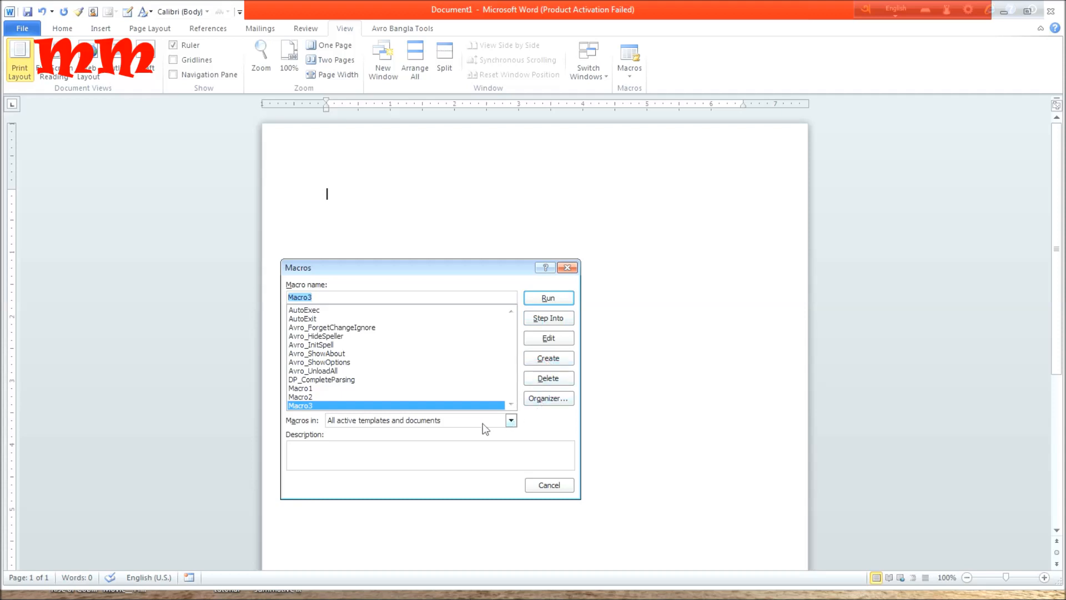
pyautogui.click(511, 421)
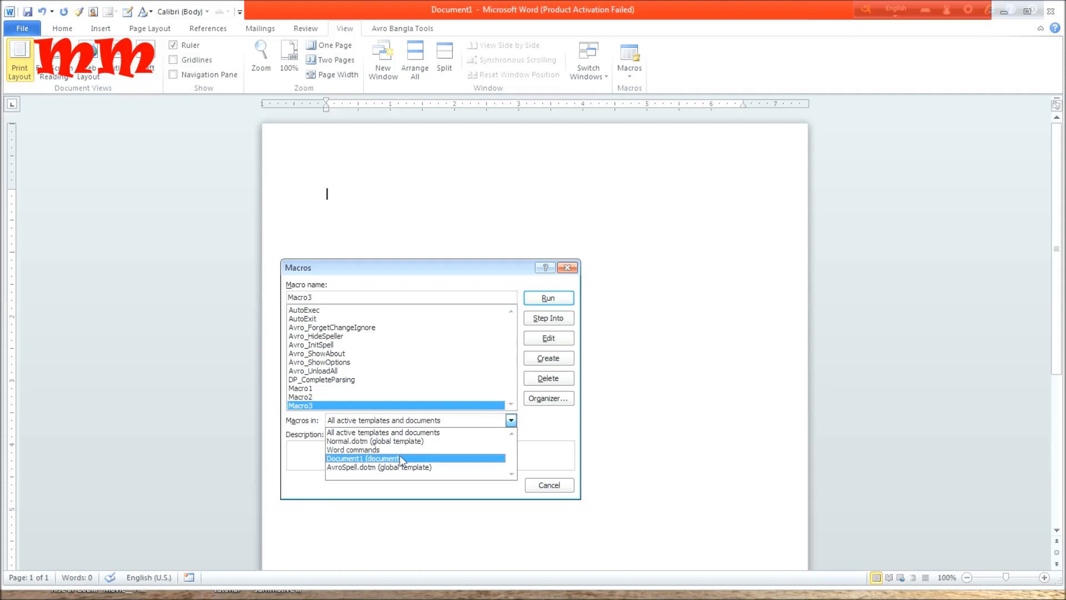
pyautogui.click(426, 369)
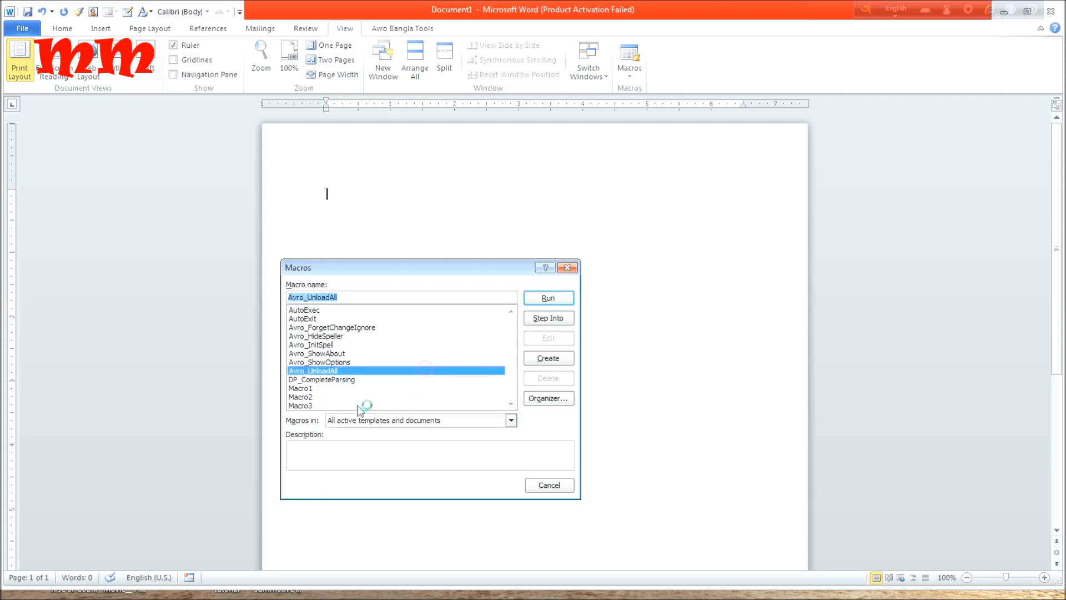
pyautogui.click(302, 406)
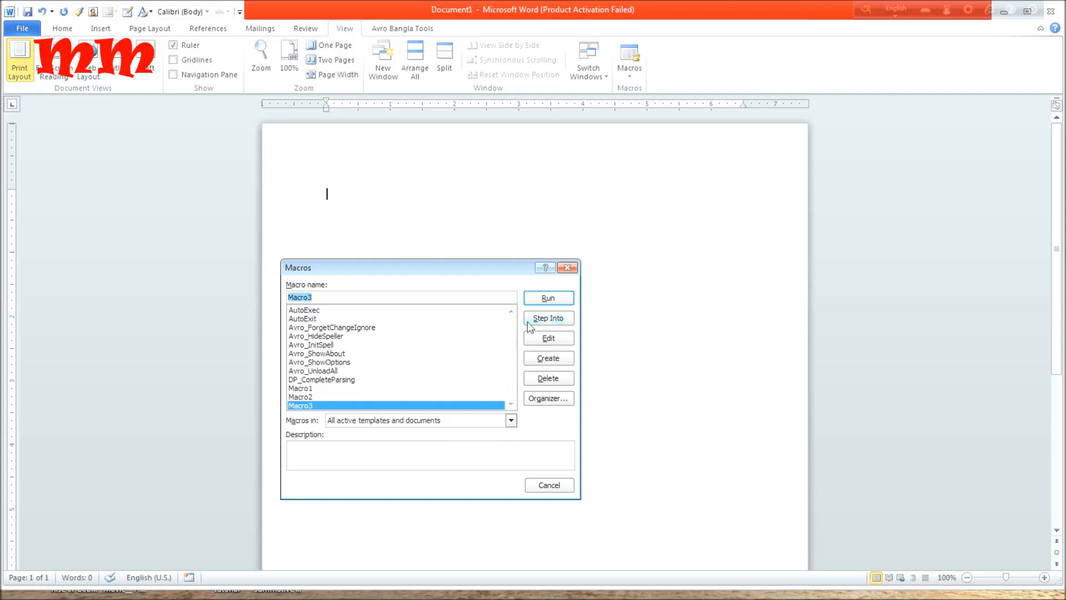
pyautogui.click(549, 298)
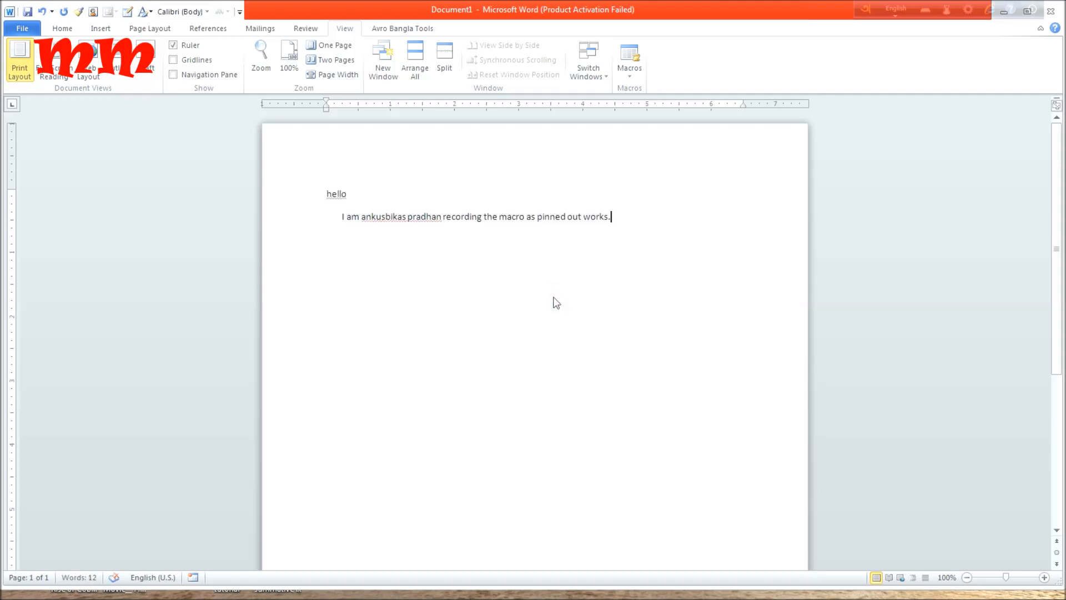